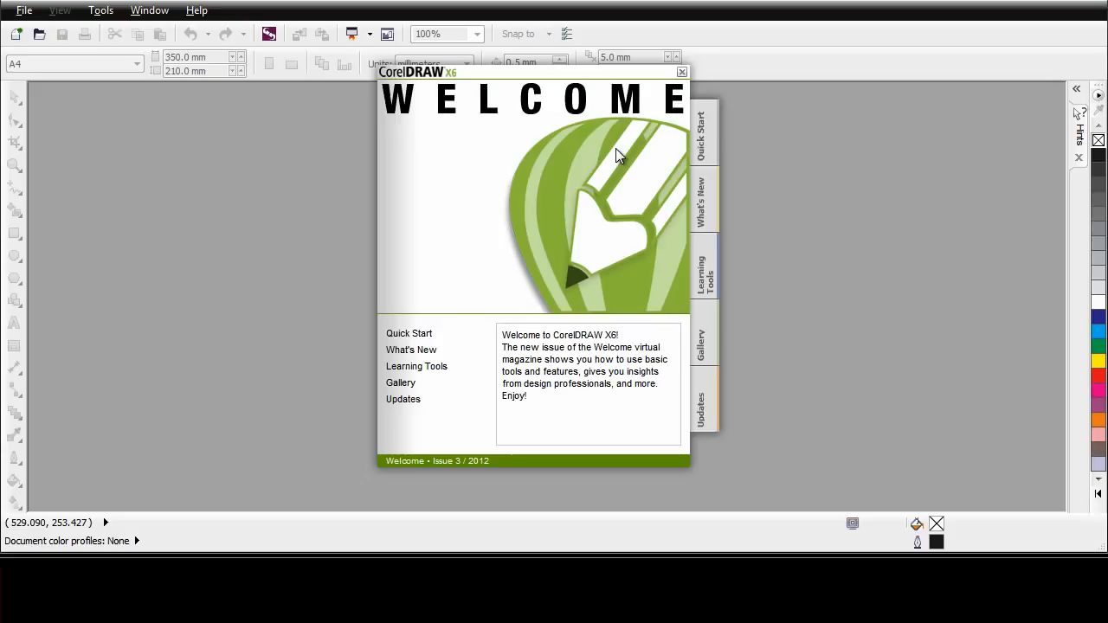
# - Browse several pages of Gallery artwork on the welcome screen and view the Learning Tools page
pyautogui.click(703, 343)
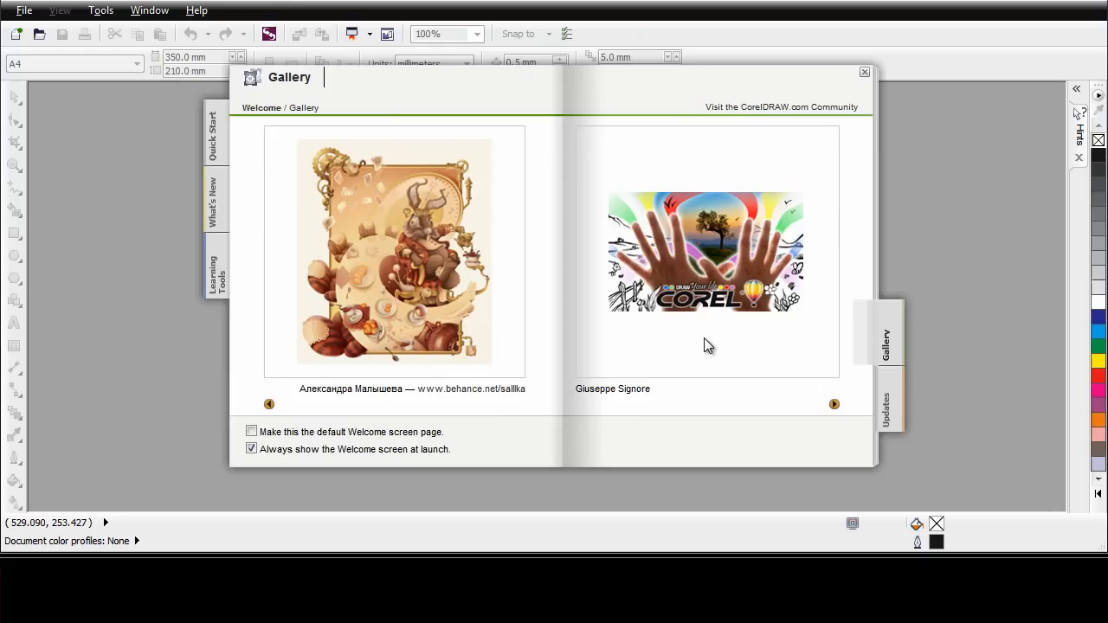
pyautogui.click(270, 406)
pyautogui.click(269, 406)
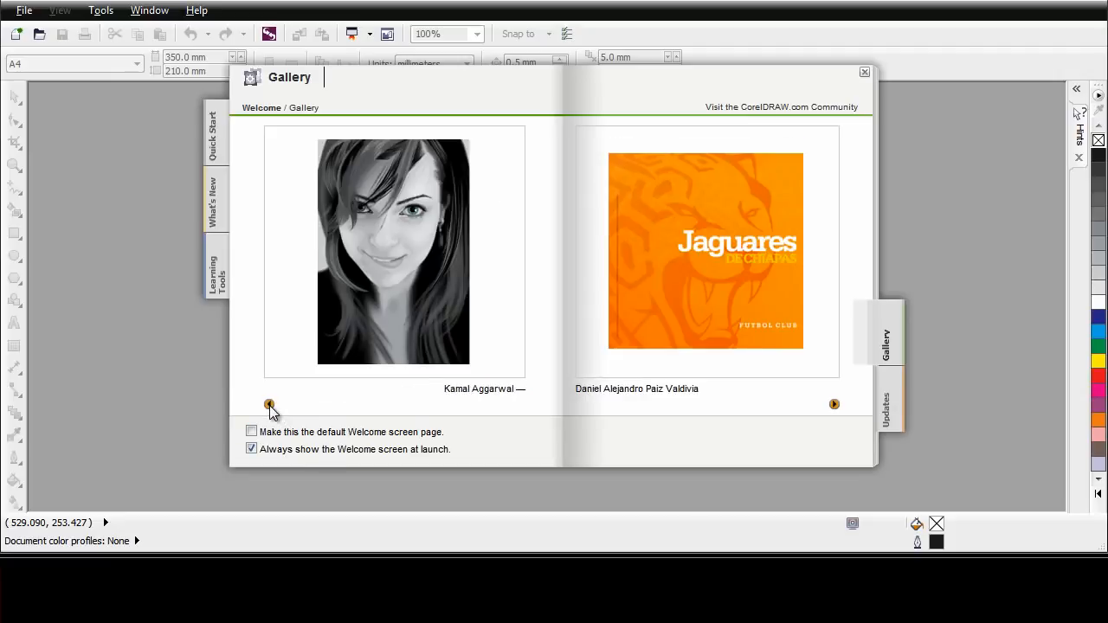
pyautogui.click(269, 406)
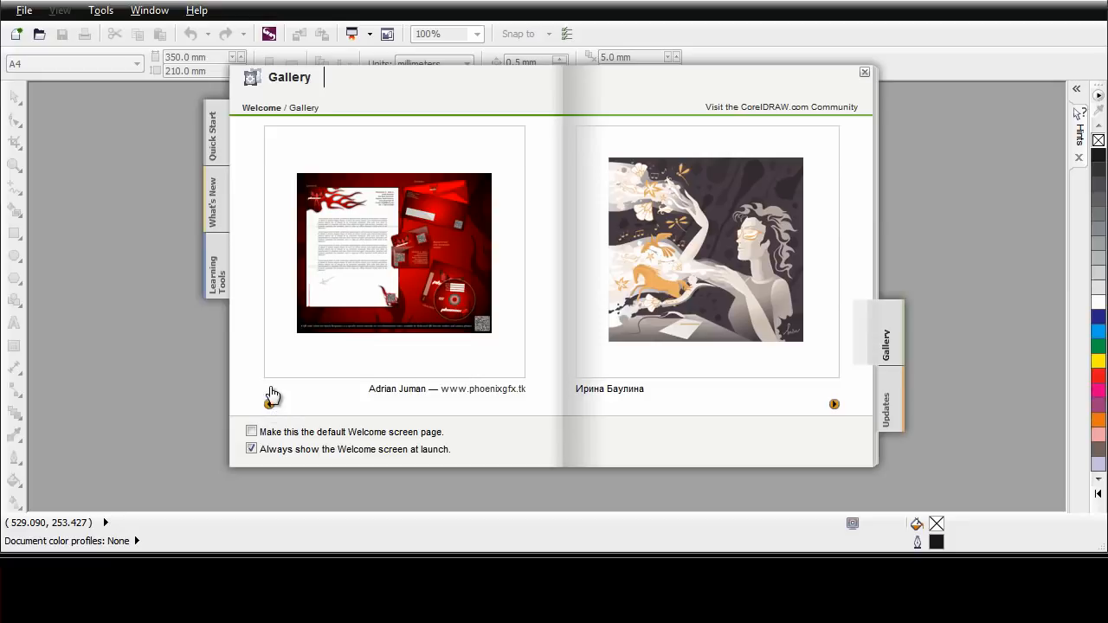
pyautogui.click(217, 273)
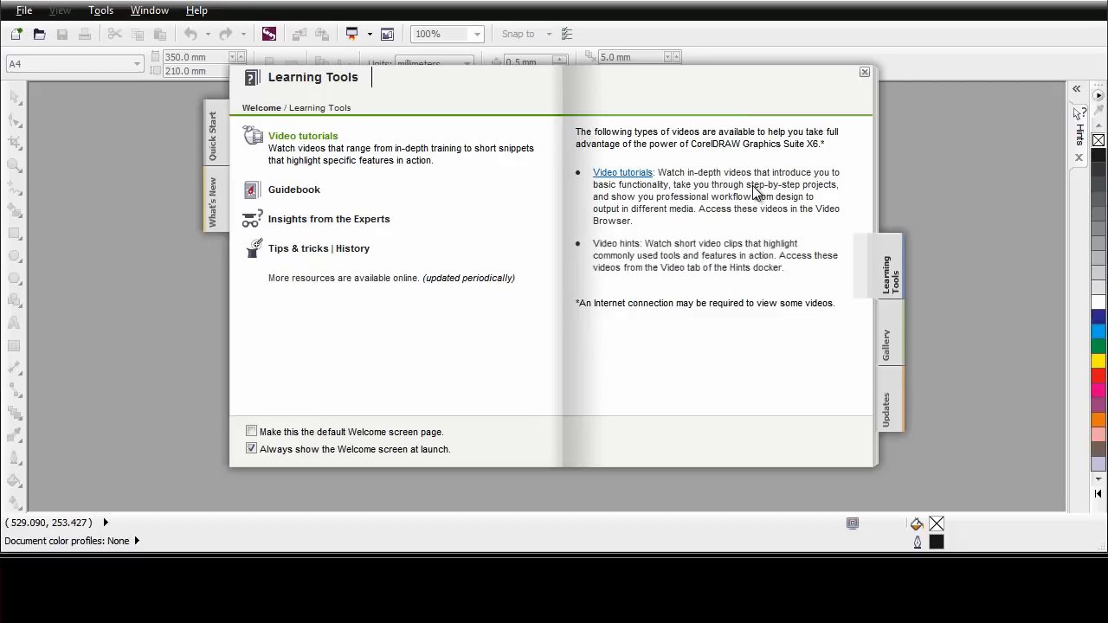
# - Start a new blank document, name it Design Basics, and review the available preset destinations
pyautogui.click(216, 151)
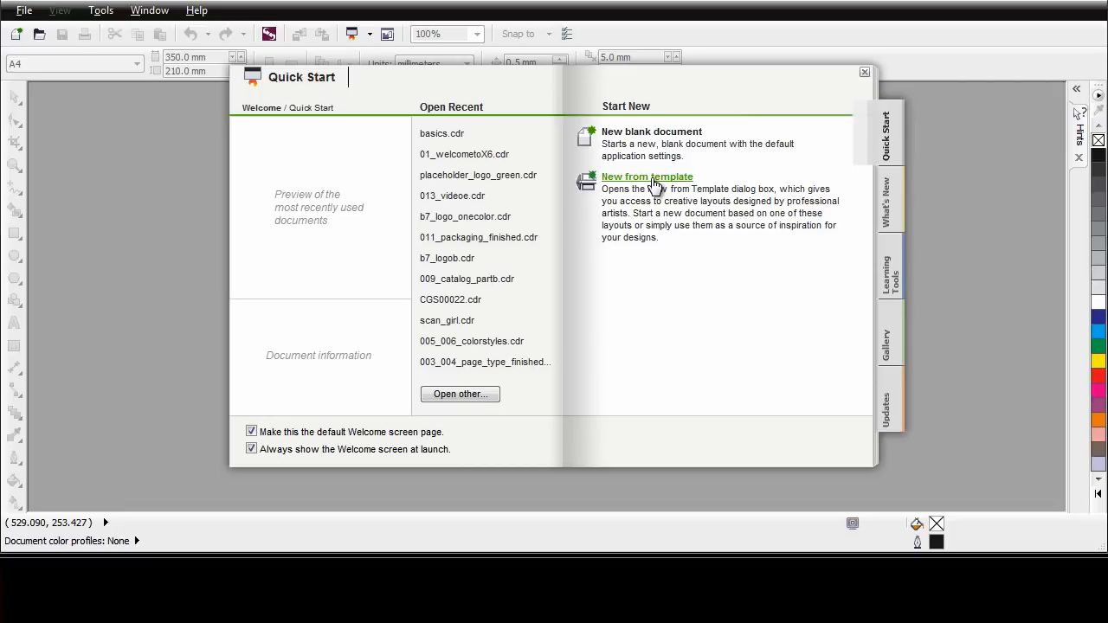
pyautogui.click(649, 135)
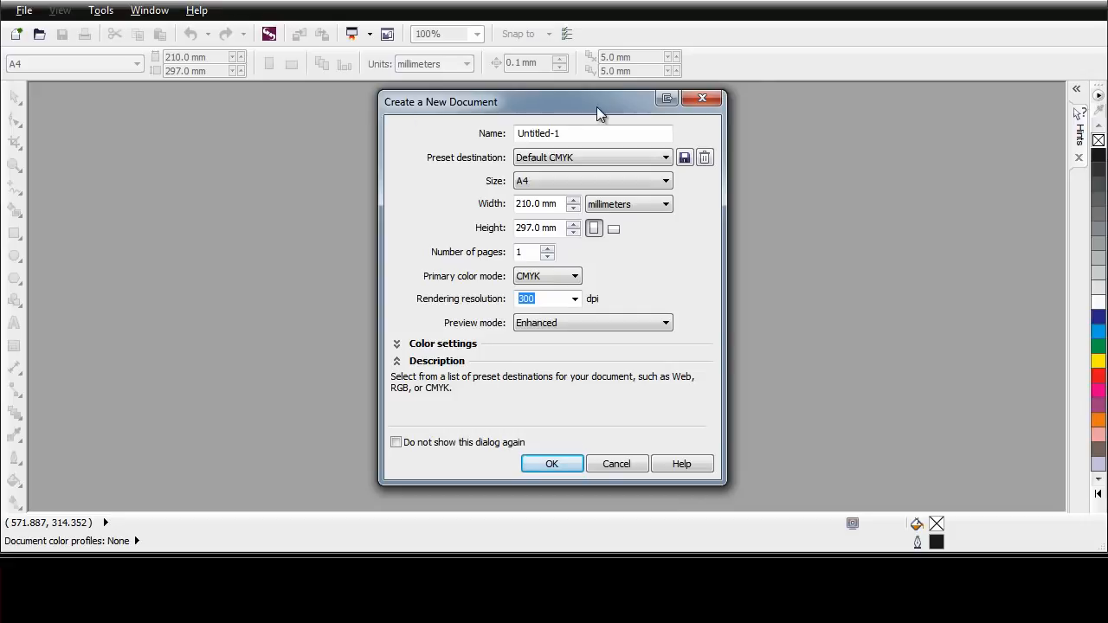
pyautogui.moveTo(589, 135); pyautogui.dragTo(508, 136)
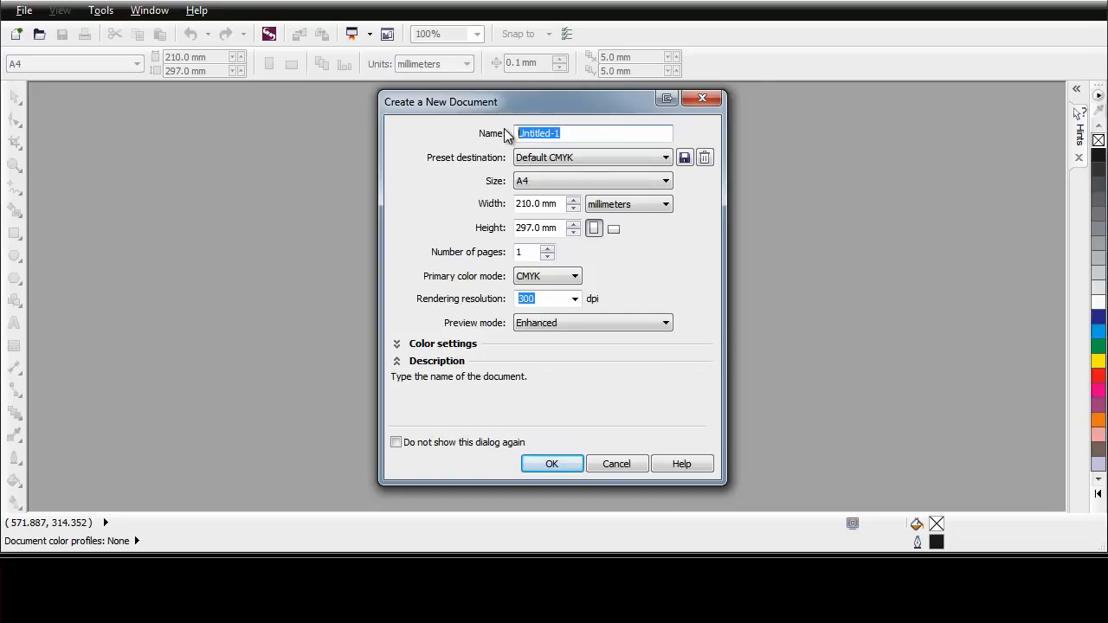
pyautogui.write('Design Basics')
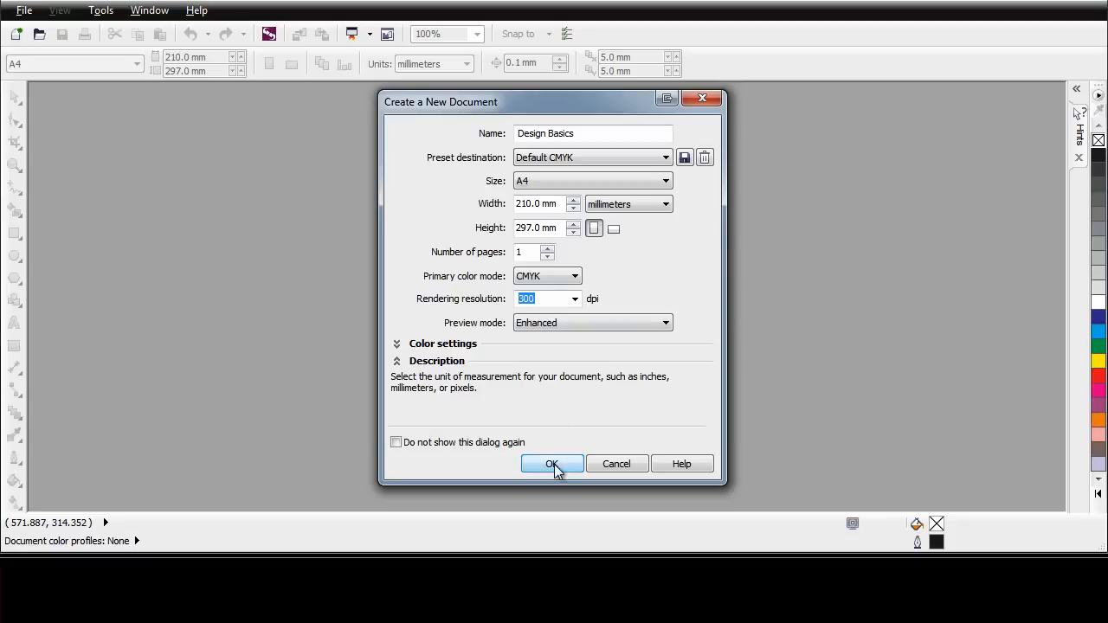
pyautogui.click(666, 157)
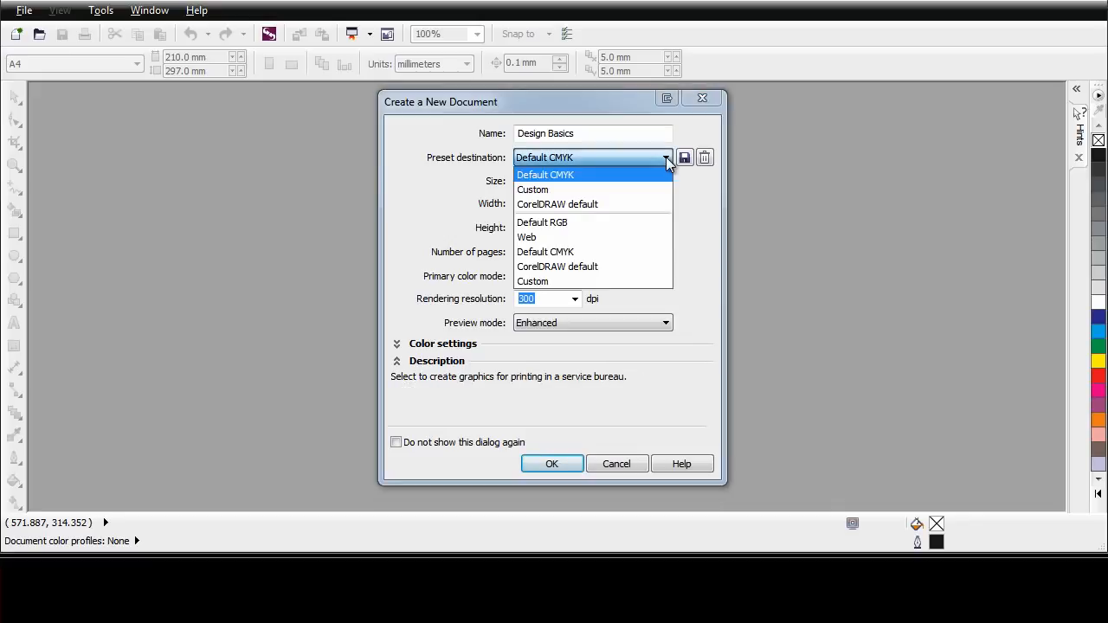
pyautogui.click(704, 232)
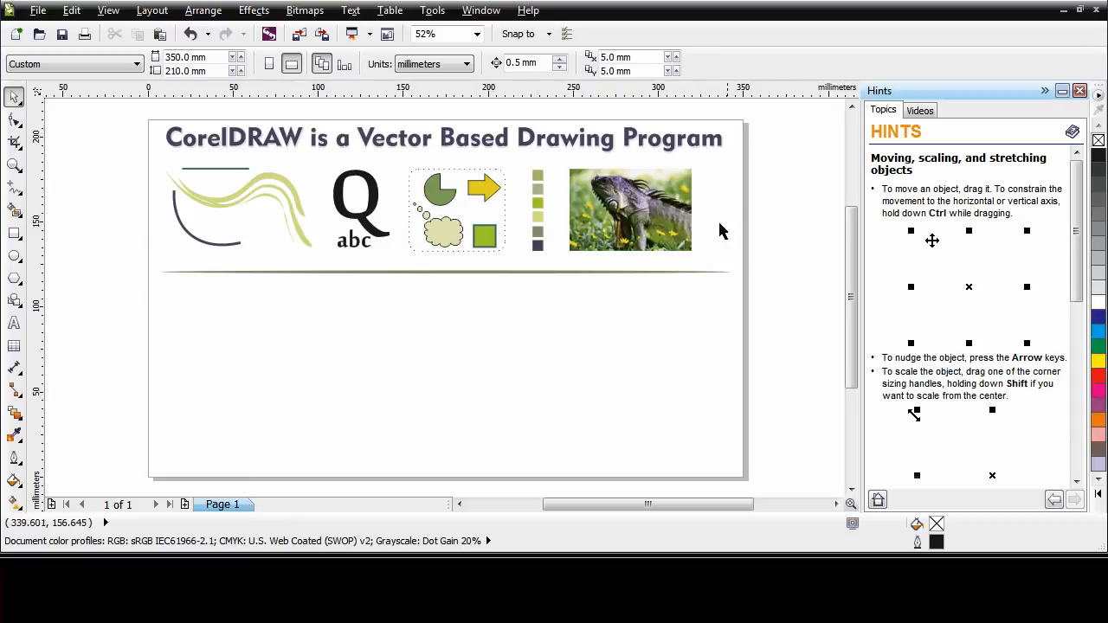
# - Edit the iguana photo in Corel PHOTO-PAINT by increasing its contrast, and save it back to the drawing
pyautogui.click(631, 199)
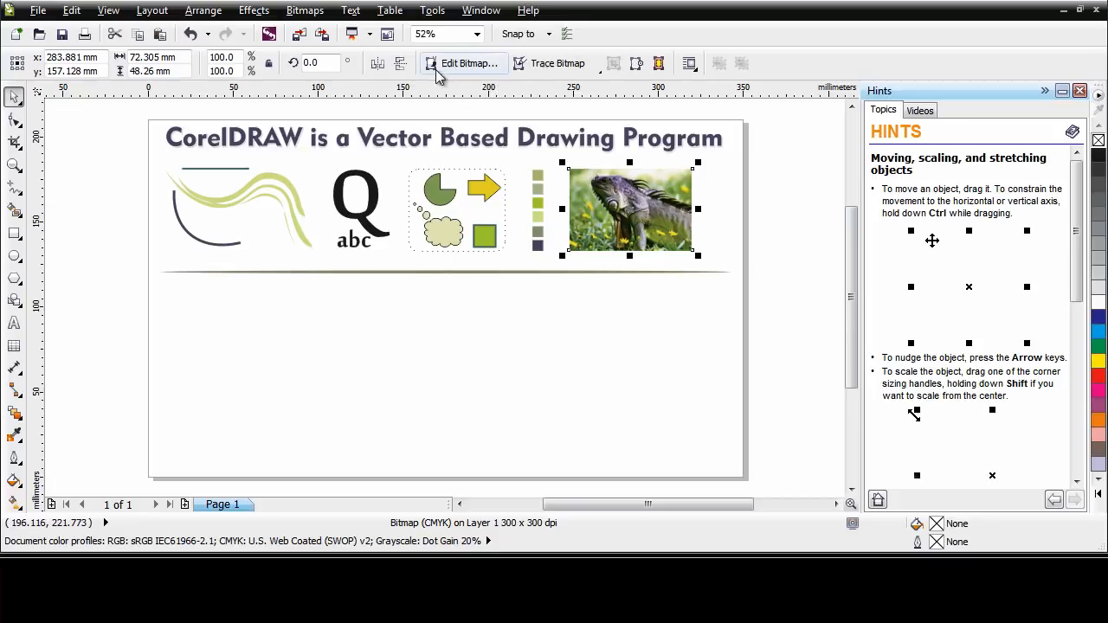
pyautogui.click(479, 67)
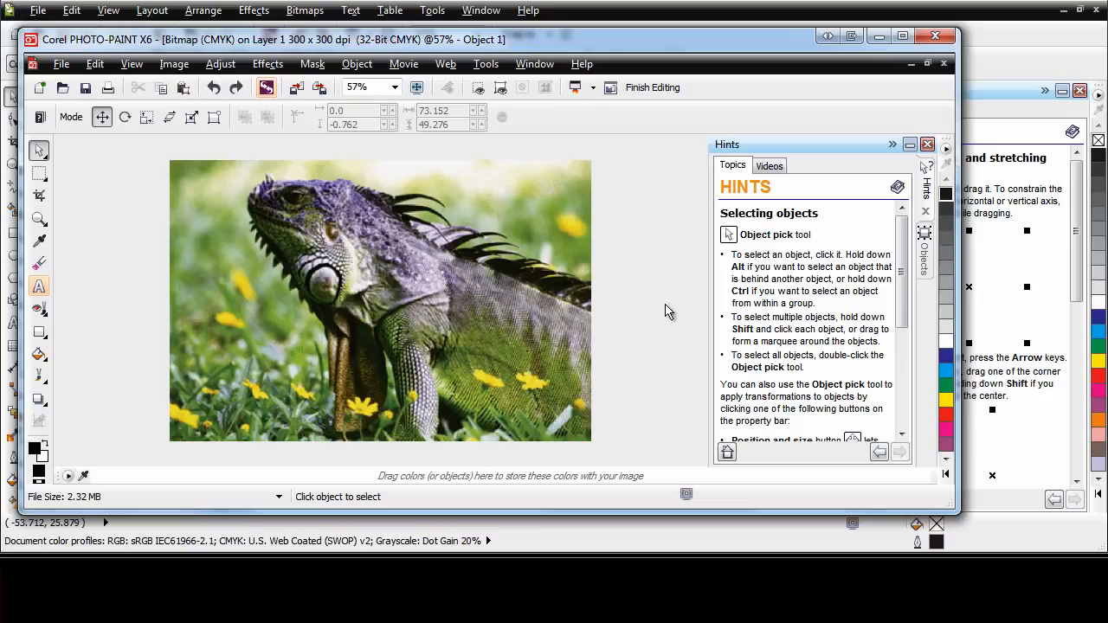
pyautogui.click(229, 72)
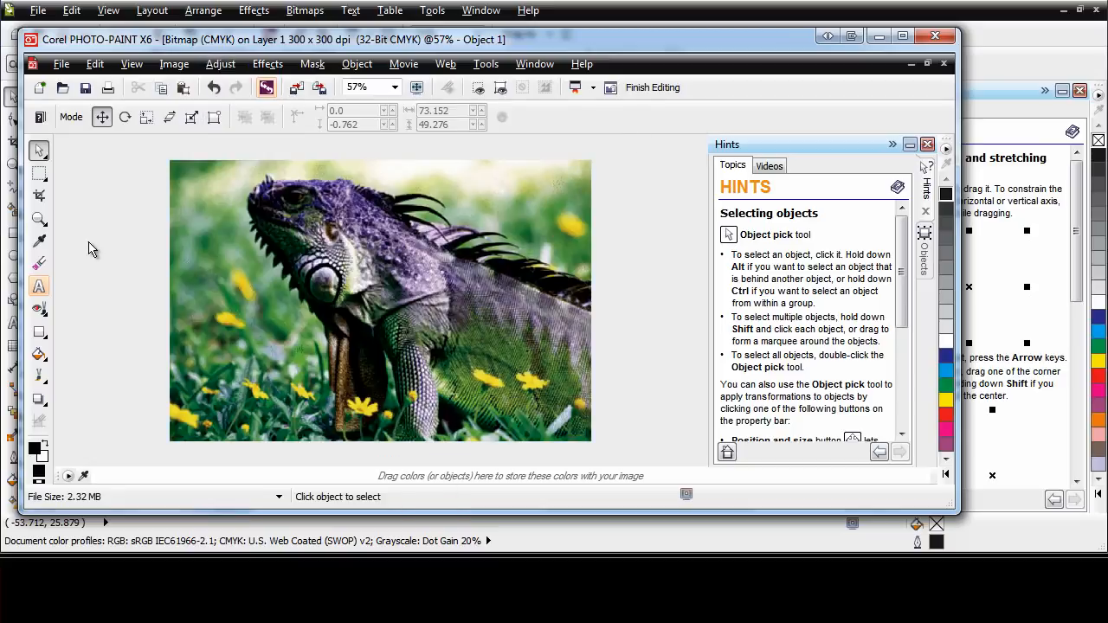
pyautogui.click(86, 89)
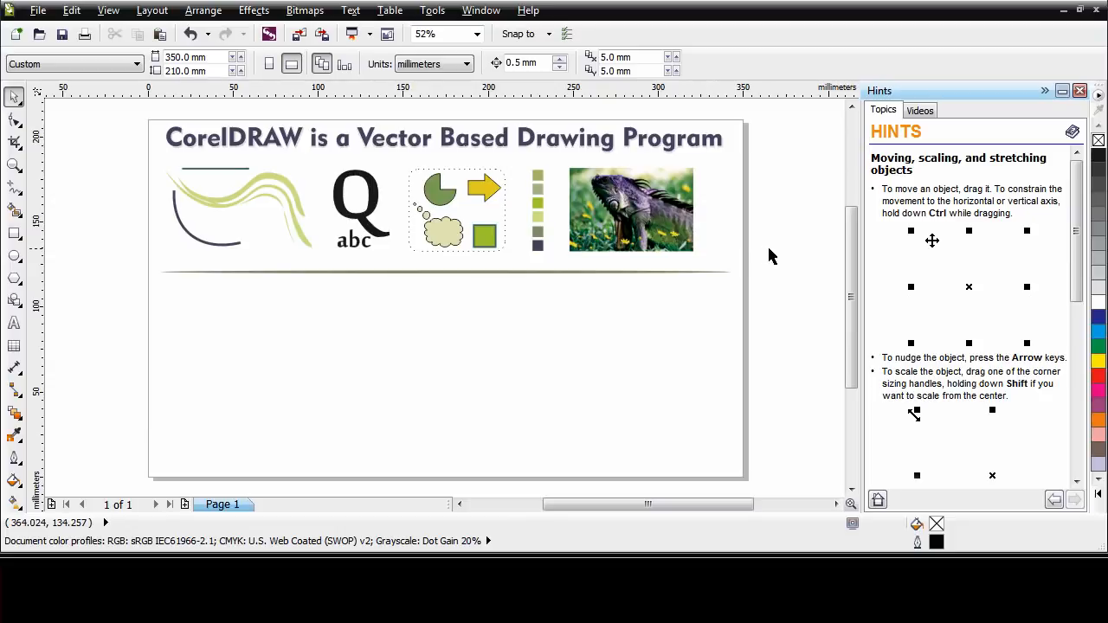
# - Paste the B7 Picses food & wine card group below the dividing line and enlarge it slightly from its lower corner
pyautogui.hotkey('ctrl', 'v')
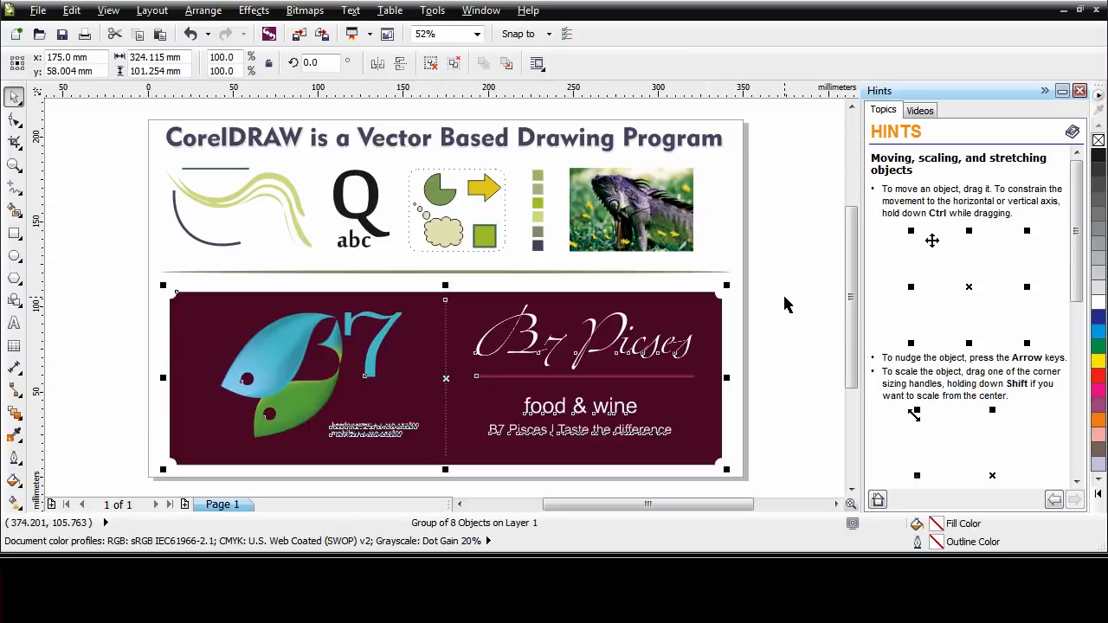
pyautogui.click(787, 321)
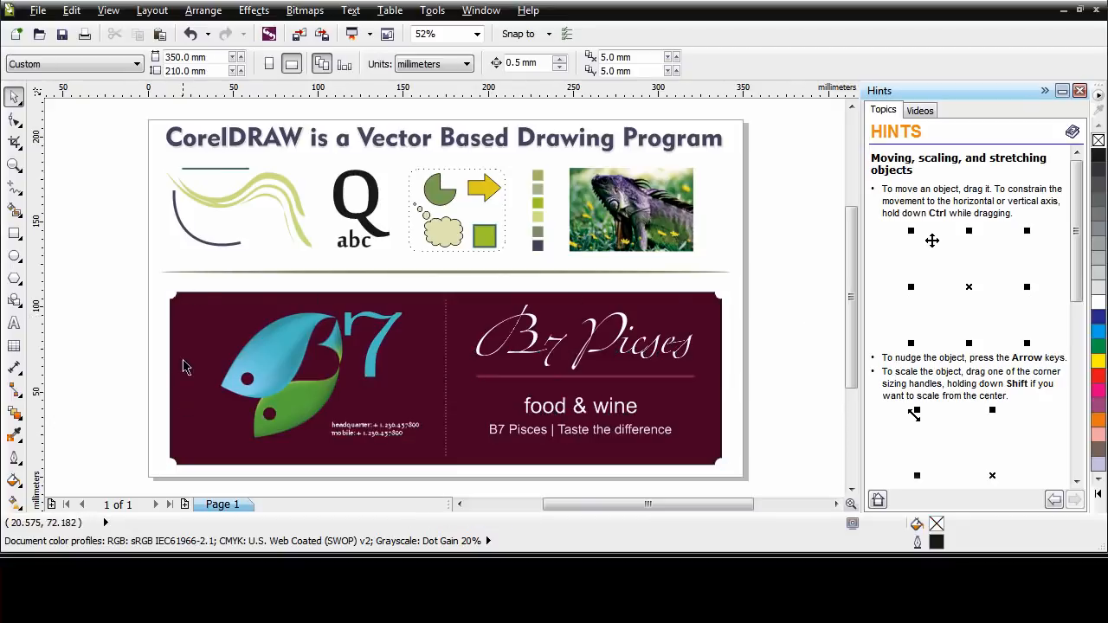
pyautogui.click(713, 463)
pyautogui.moveTo(727, 468); pyautogui.dragTo(760, 475)
pyautogui.click(779, 430)
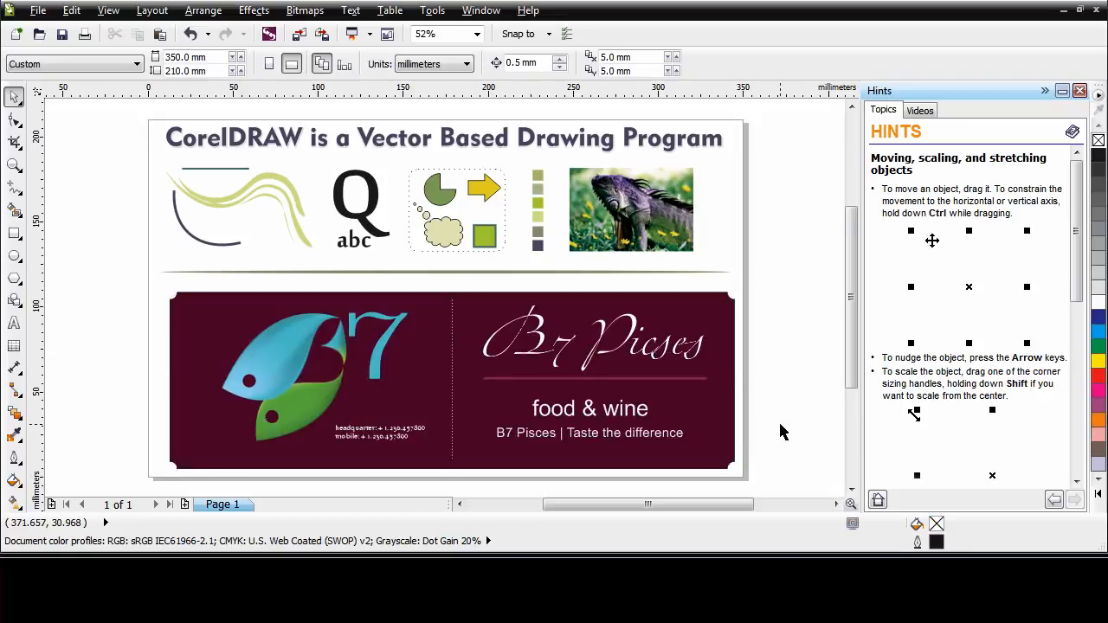
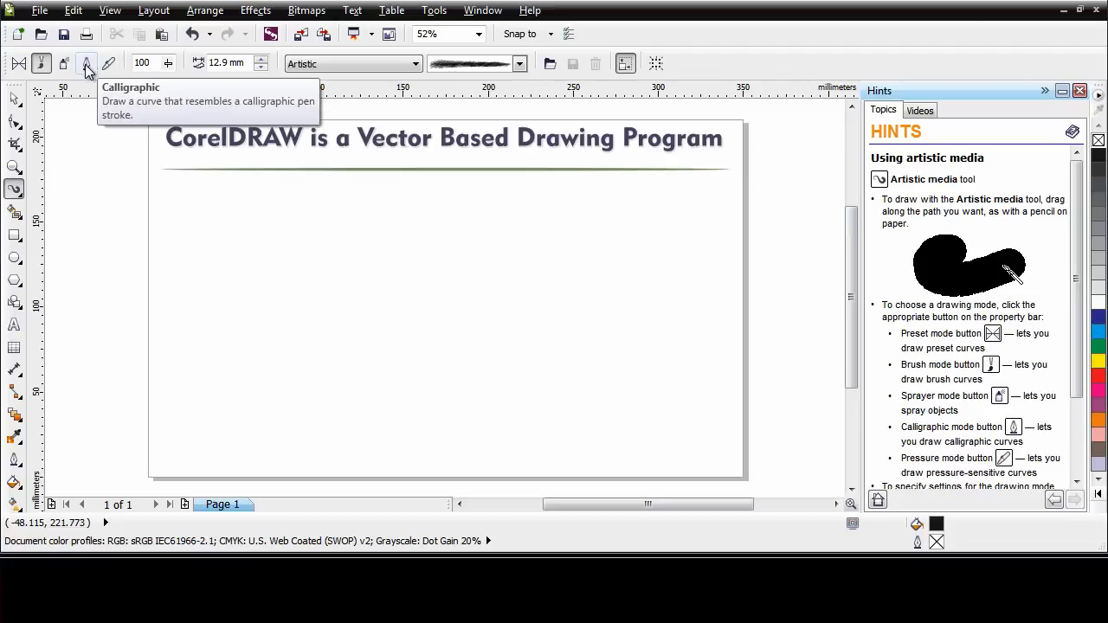
# - Draw a large freehand letter A with the Artistic Media tool's Calligraphic mode, and delete it
pyautogui.click(87, 64)
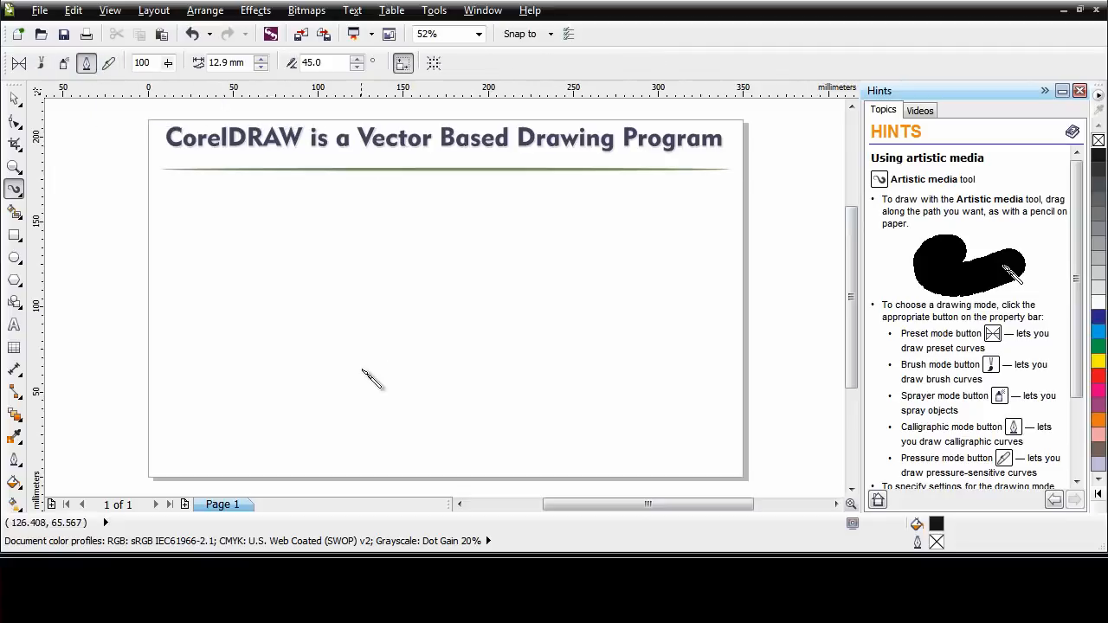
pyautogui.moveTo(296, 372)
pyautogui.mouseDown()
pyautogui.moveTo(234, 372)
pyautogui.moveTo(227, 405)
pyautogui.moveTo(273, 407)
pyautogui.moveTo(321, 370)
pyautogui.moveTo(478, 195)
pyautogui.moveTo(432, 277)
pyautogui.moveTo(409, 368)
pyautogui.moveTo(432, 417)
pyautogui.moveTo(472, 407)
pyautogui.moveTo(465, 297)
pyautogui.moveTo(378, 259)
pyautogui.moveTo(339, 281)
pyautogui.moveTo(406, 297)
pyautogui.mouseUp()
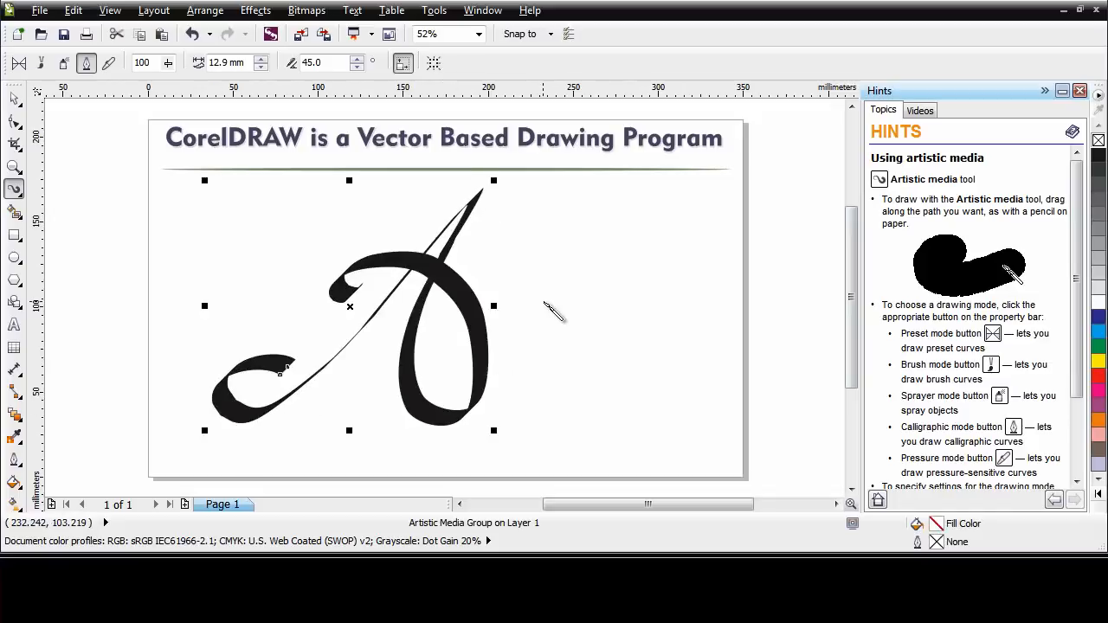
pyautogui.press('Delete')
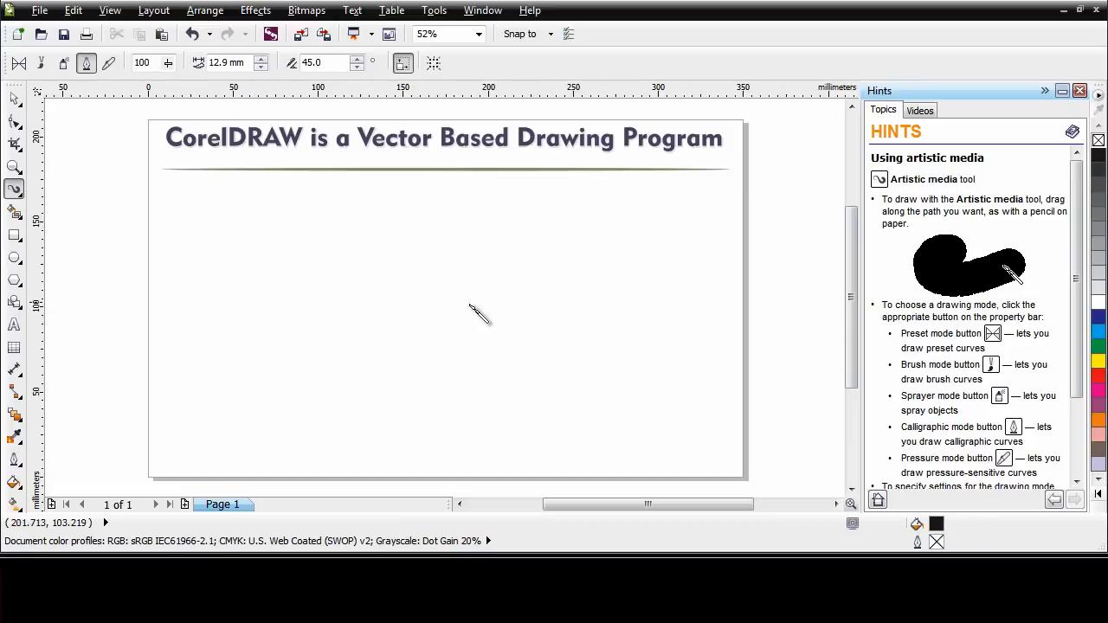
# - Spray a zigzag path across the page with the Artistic Media sprayer, using the Food category's breakfast items spraylist
pyautogui.click(64, 64)
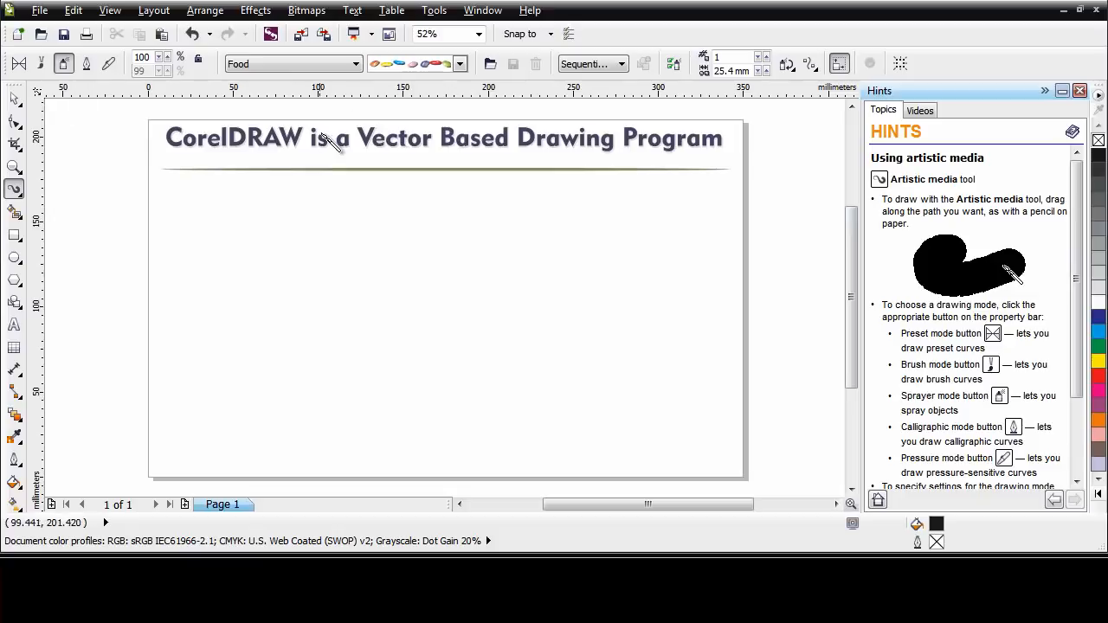
pyautogui.click(355, 65)
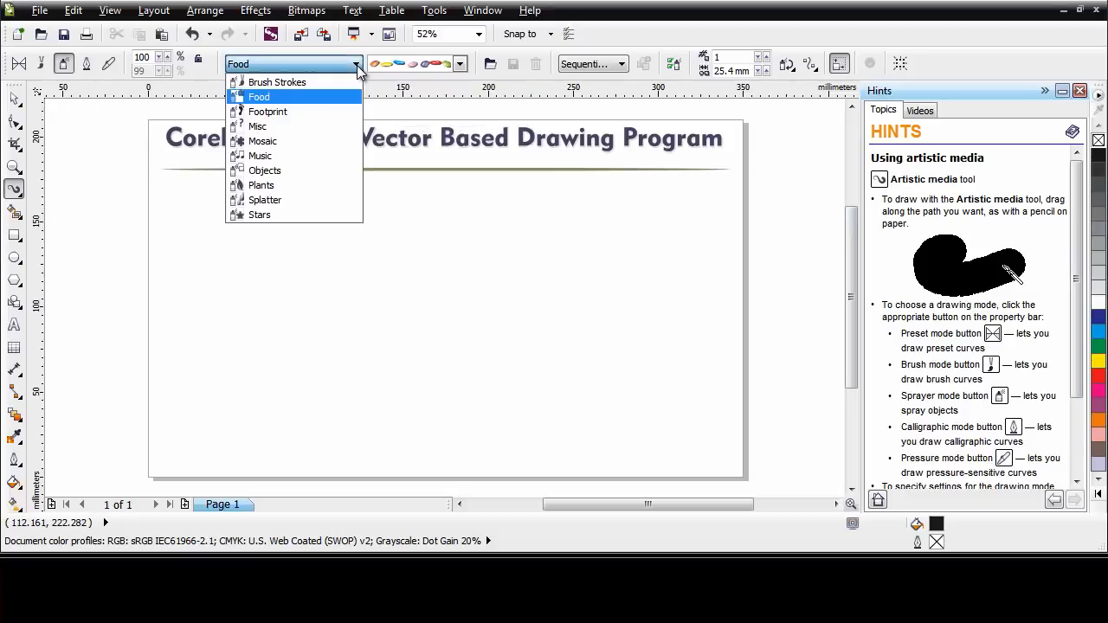
pyautogui.click(357, 65)
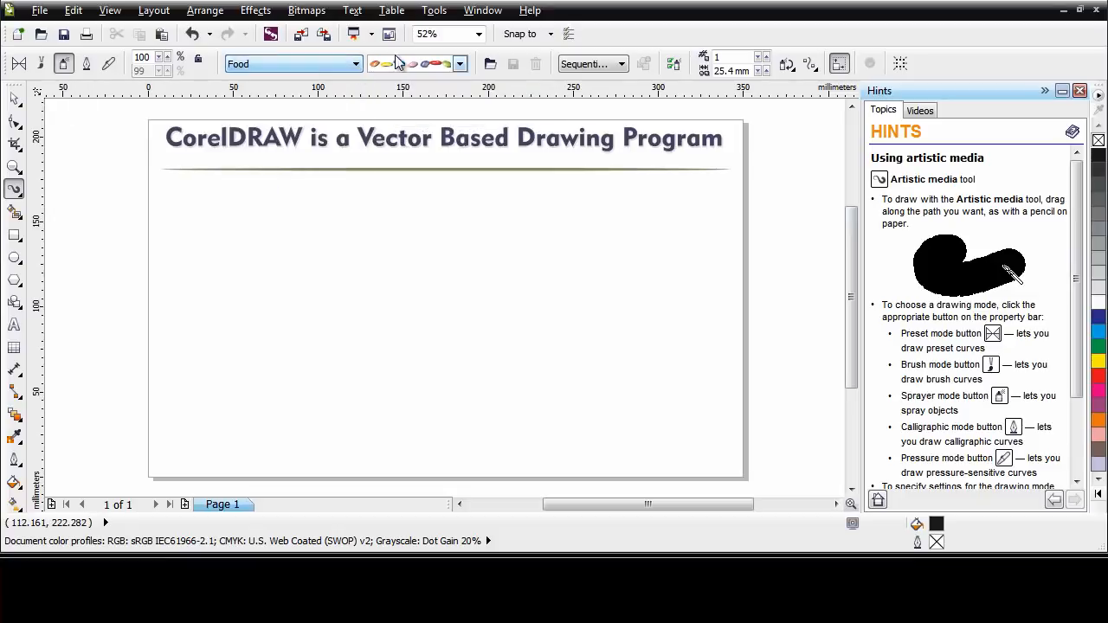
pyautogui.click(460, 66)
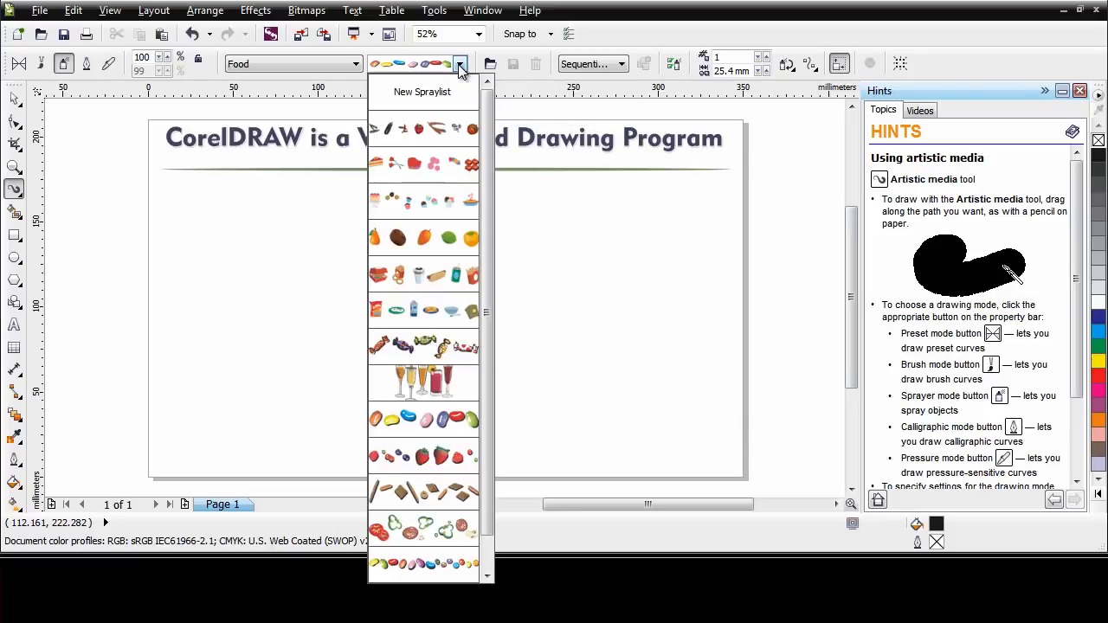
pyautogui.click(415, 318)
pyautogui.moveTo(199, 229)
pyautogui.mouseDown()
pyautogui.moveTo(367, 214)
pyautogui.moveTo(382, 277)
pyautogui.moveTo(374, 351)
pyautogui.moveTo(547, 348)
pyautogui.moveTo(625, 403)
pyautogui.mouseUp()
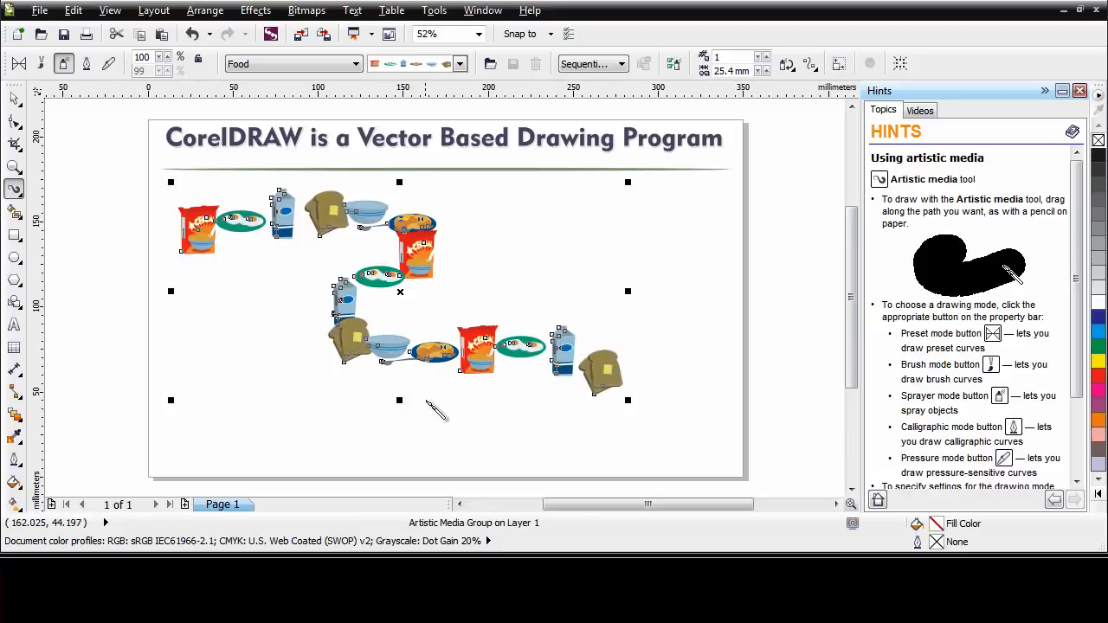
# - Change the sprayed path to the large jelly bean spraylist, and delete the path
pyautogui.click(461, 64)
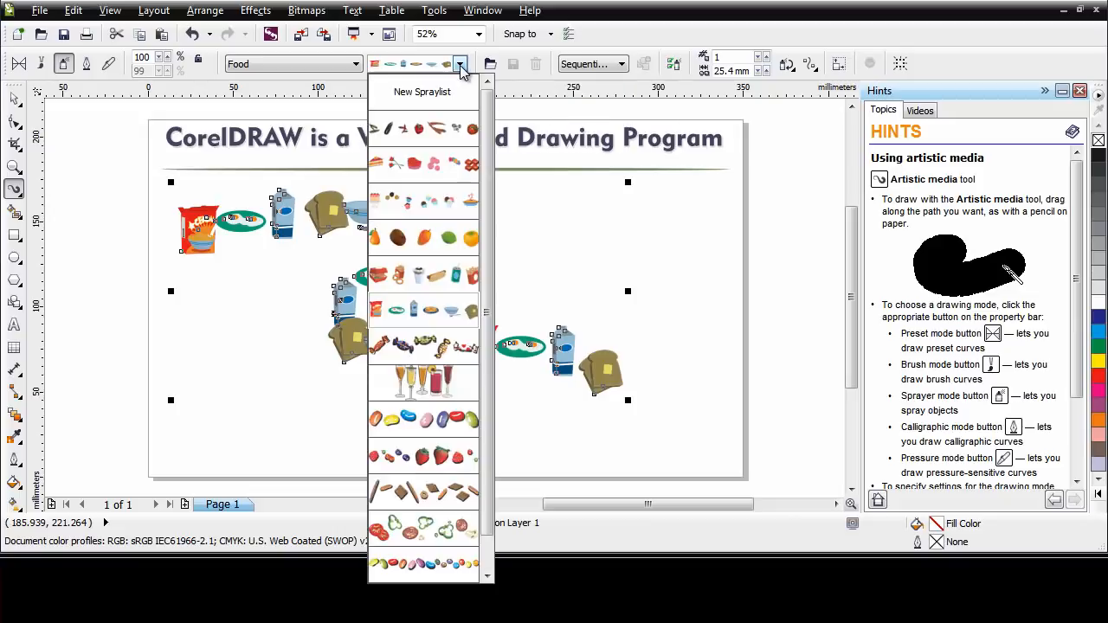
pyautogui.click(414, 420)
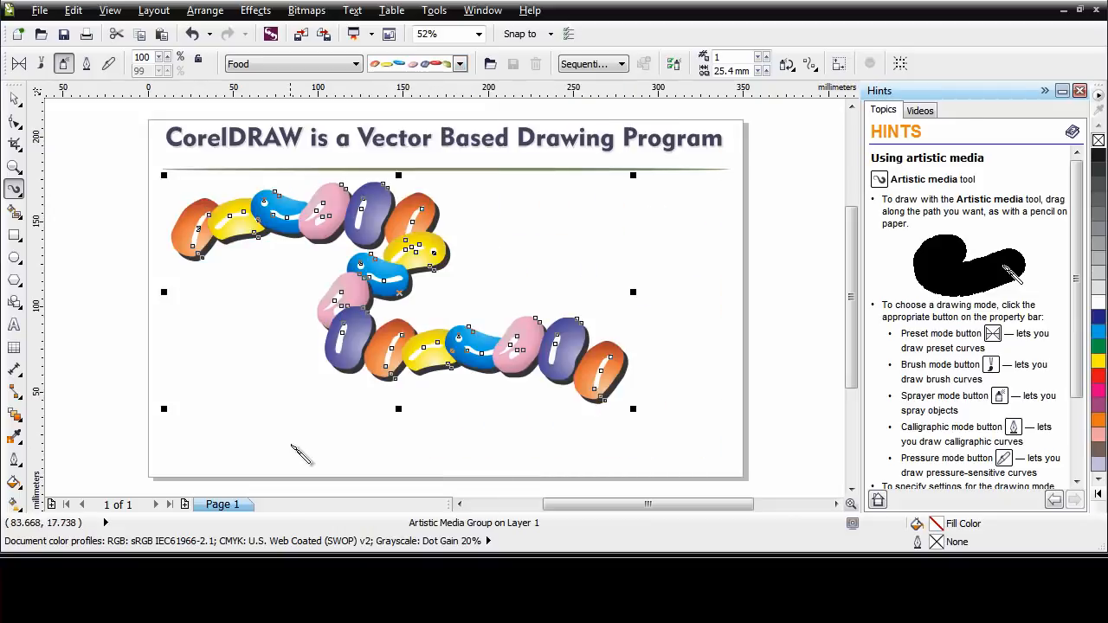
pyautogui.press('Delete')
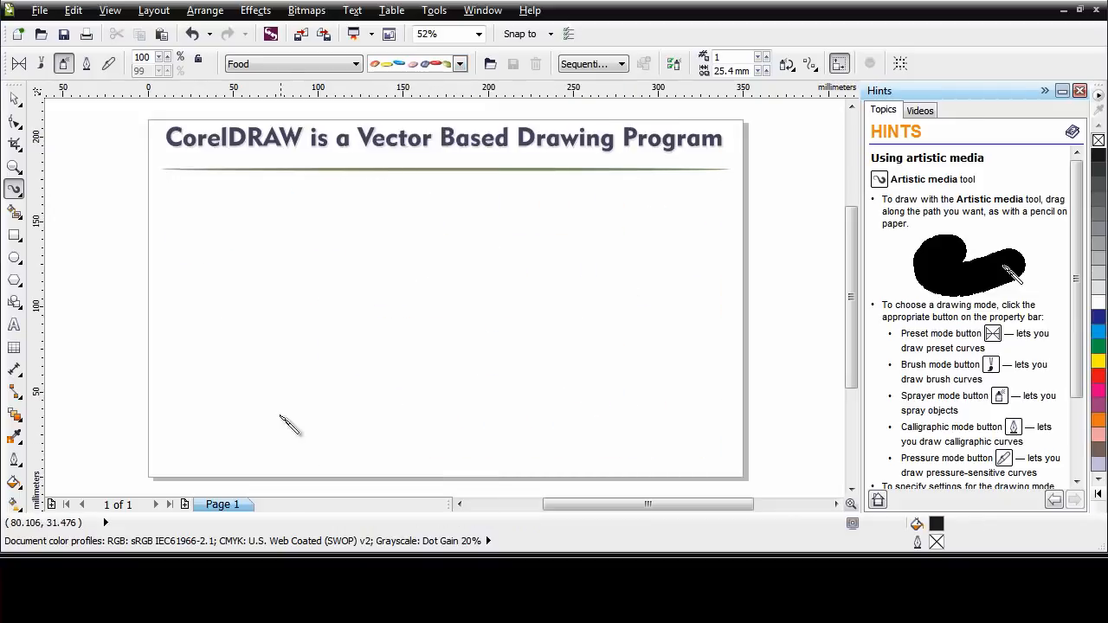
# - Draw two wavy strokes across the page with the Artistic category's rough charcoal-like brush, and change the lower one to the outlined droplet brush
pyautogui.click(42, 66)
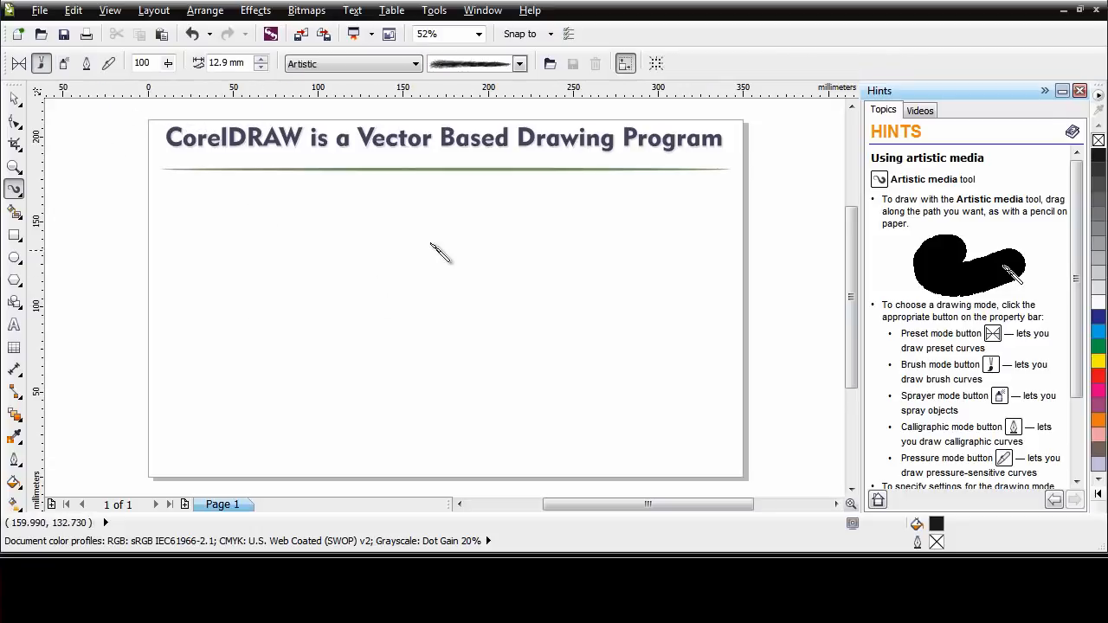
pyautogui.click(396, 75)
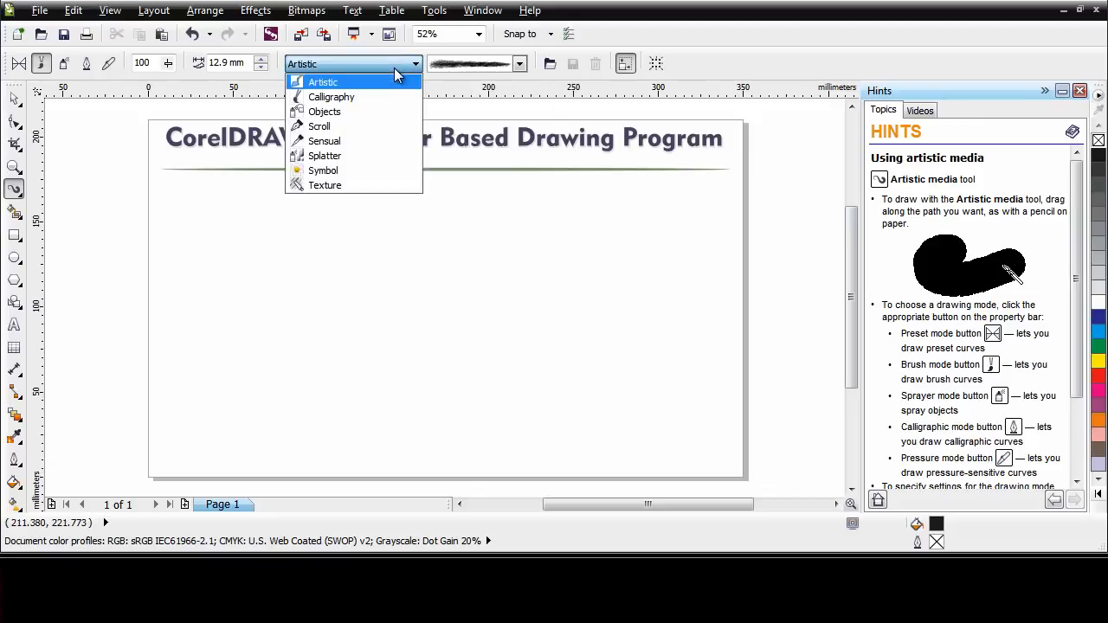
pyautogui.click(396, 75)
pyautogui.click(520, 64)
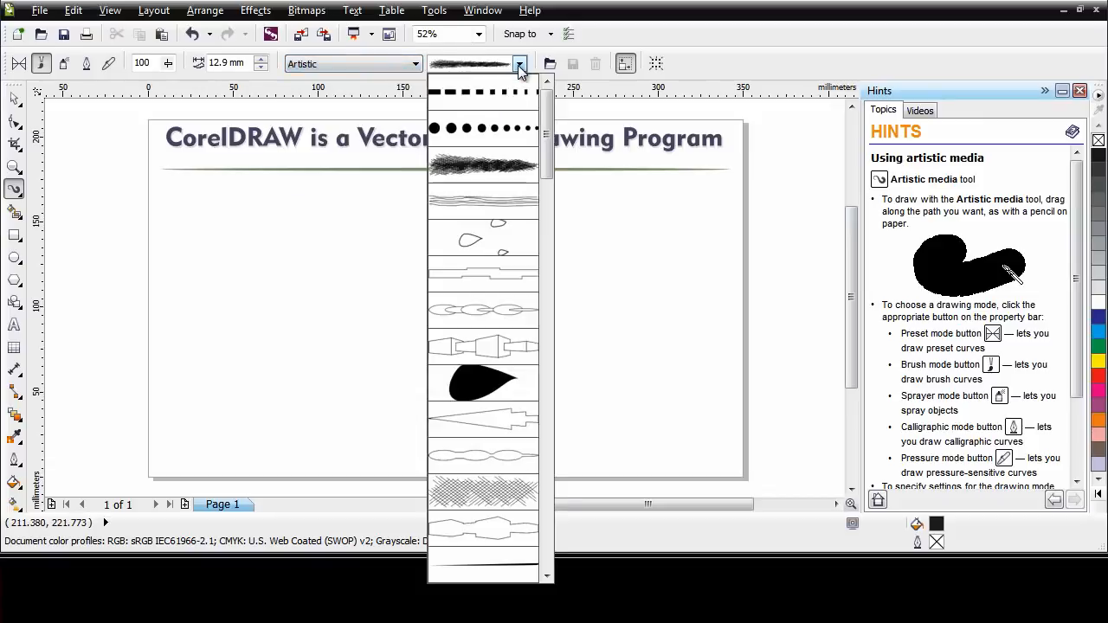
pyautogui.click(511, 162)
pyautogui.moveTo(181, 426)
pyautogui.mouseDown()
pyautogui.moveTo(282, 266)
pyautogui.moveTo(526, 262)
pyautogui.moveTo(690, 206)
pyautogui.moveTo(690, 227)
pyautogui.moveTo(565, 271)
pyautogui.moveTo(527, 308)
pyautogui.moveTo(457, 321)
pyautogui.moveTo(323, 286)
pyautogui.moveTo(254, 427)
pyautogui.moveTo(201, 465)
pyautogui.mouseUp()
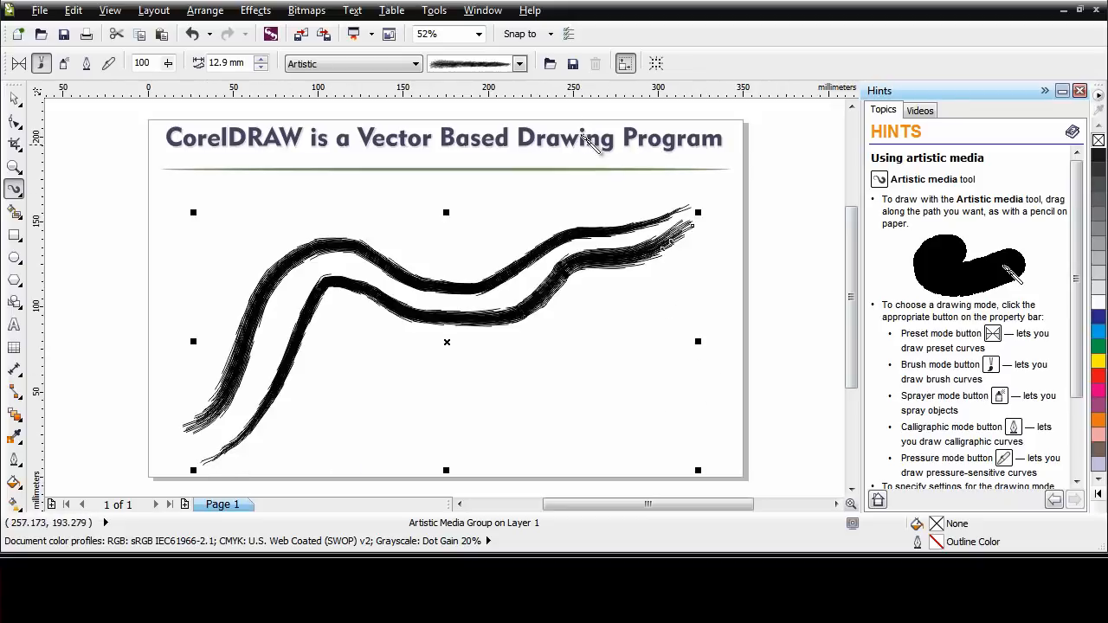
pyautogui.click(521, 65)
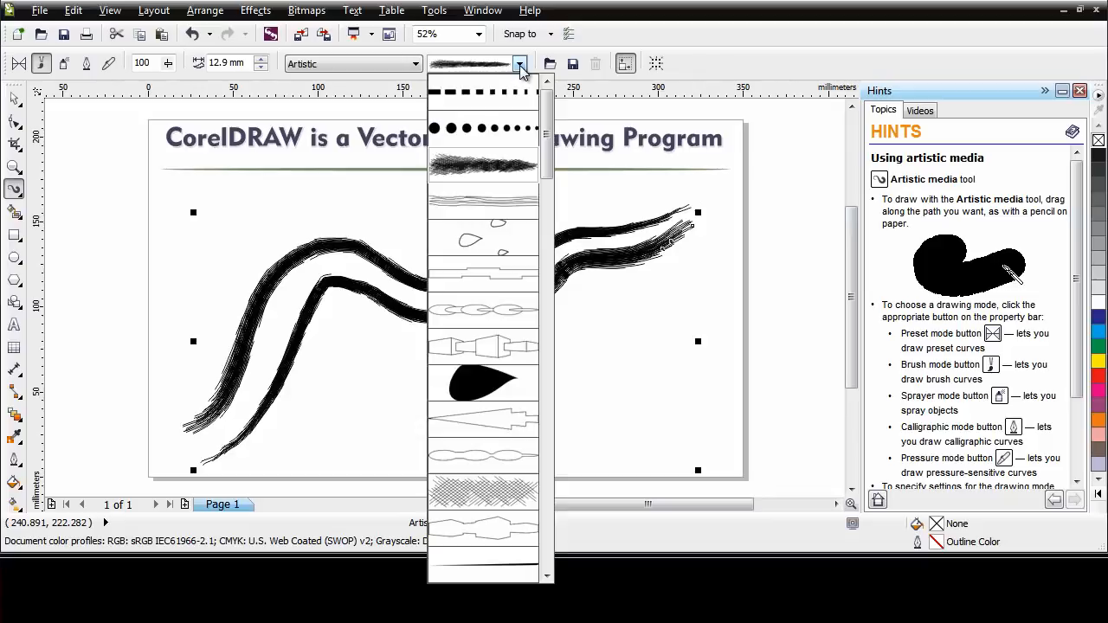
pyautogui.click(476, 239)
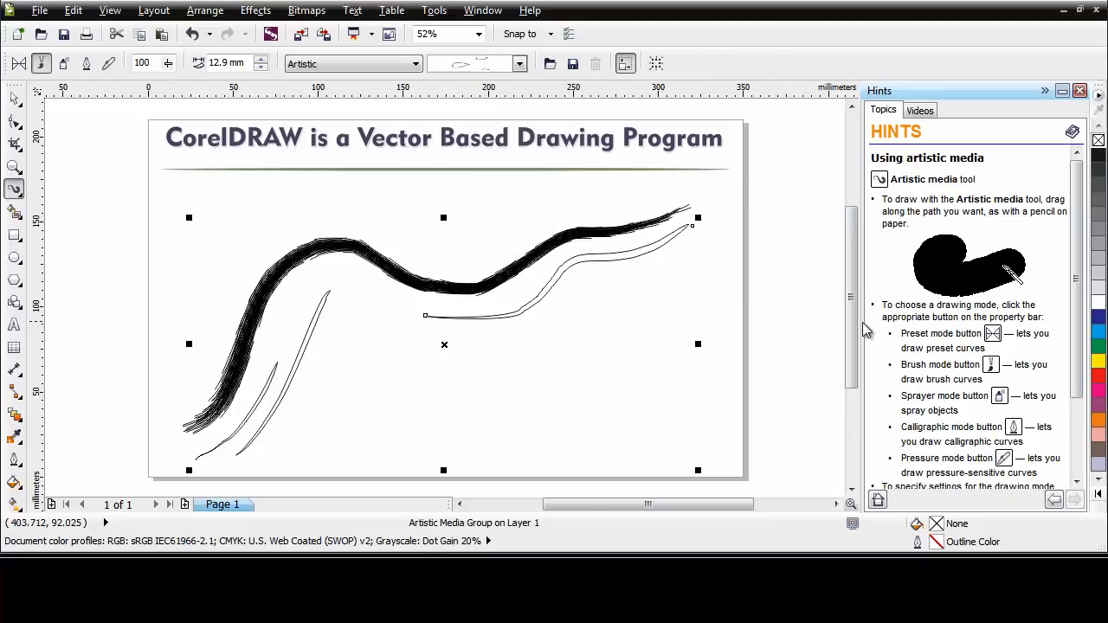
# - Fill the droplet-brush stroke with 50% black, remove its outline, and delete both Artistic Media strokes from the page
pyautogui.click(1098, 228)
pyautogui.rightClick(1097, 141)
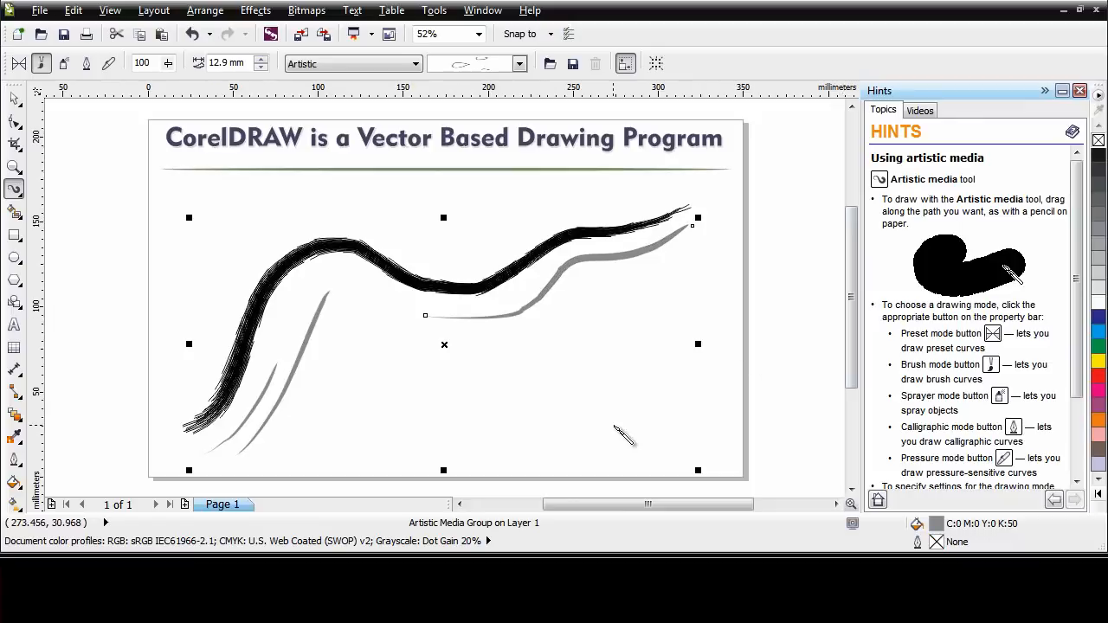
pyautogui.press('Delete')
pyautogui.click(500, 277)
pyautogui.press('Delete')
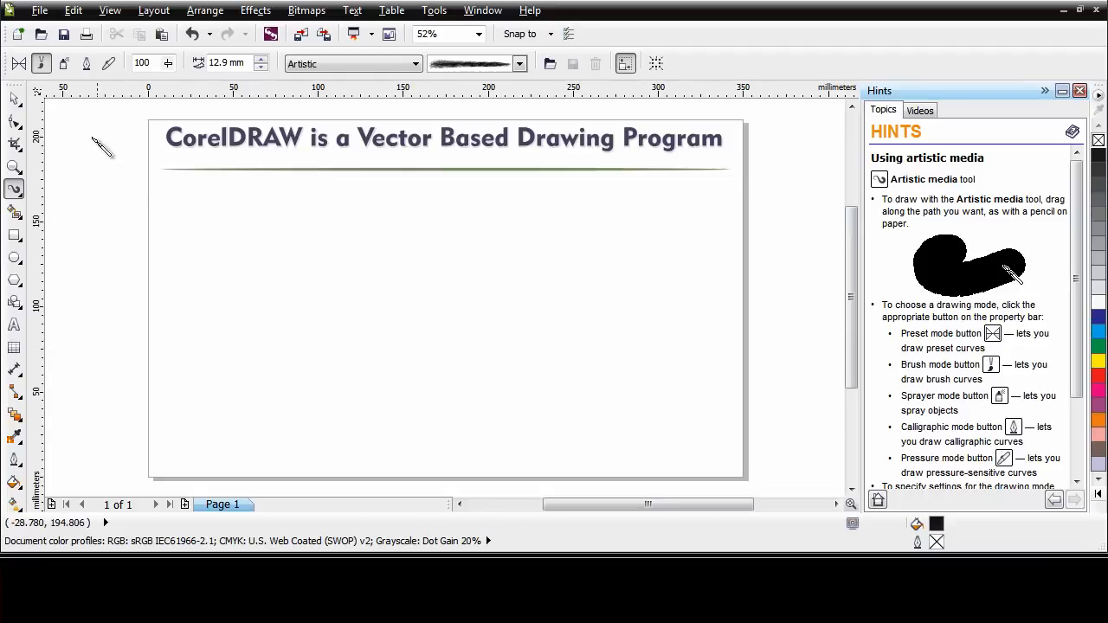
# - Draw a bare tree trunk with five main branches using the Artistic Media tool's Preset mode, the first tapered preset and a 7.9 mm width
pyautogui.click(19, 65)
pyautogui.click(19, 66)
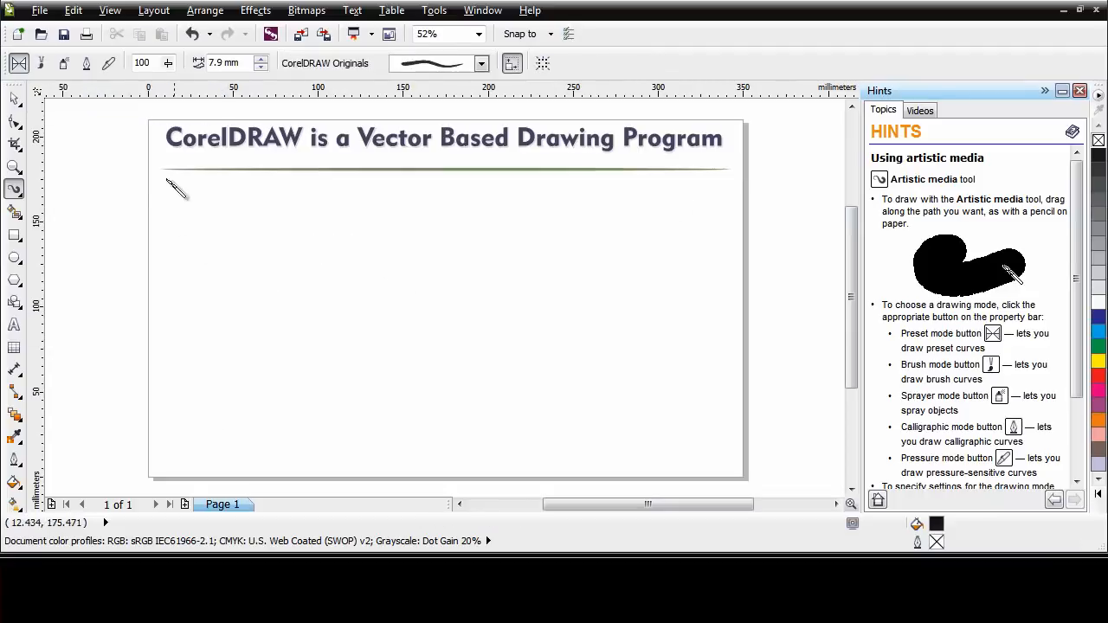
pyautogui.click(481, 64)
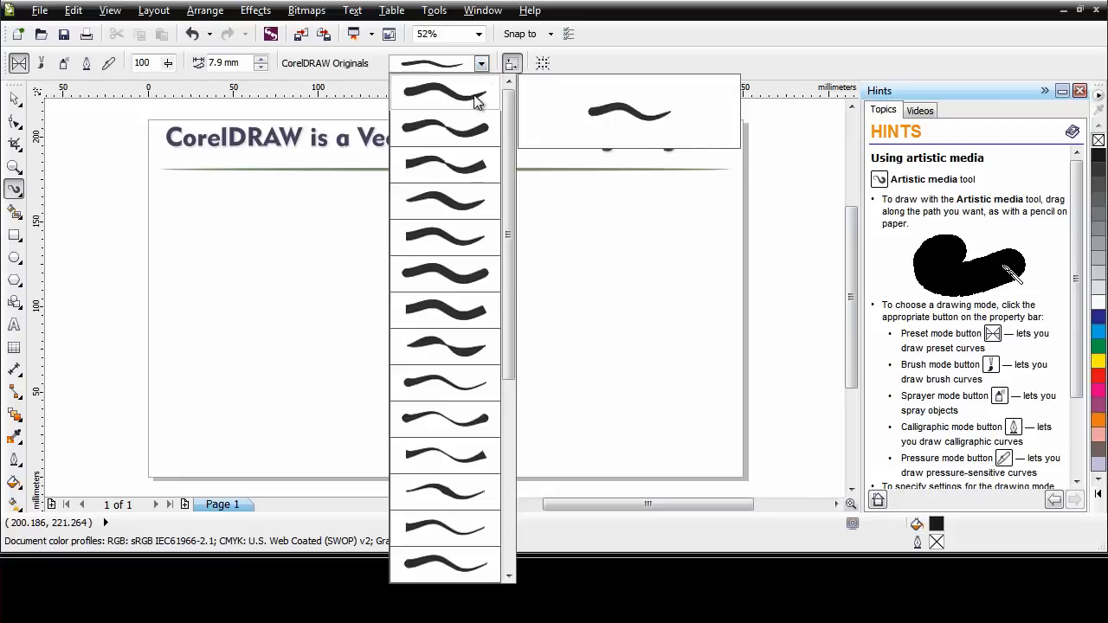
pyautogui.click(439, 97)
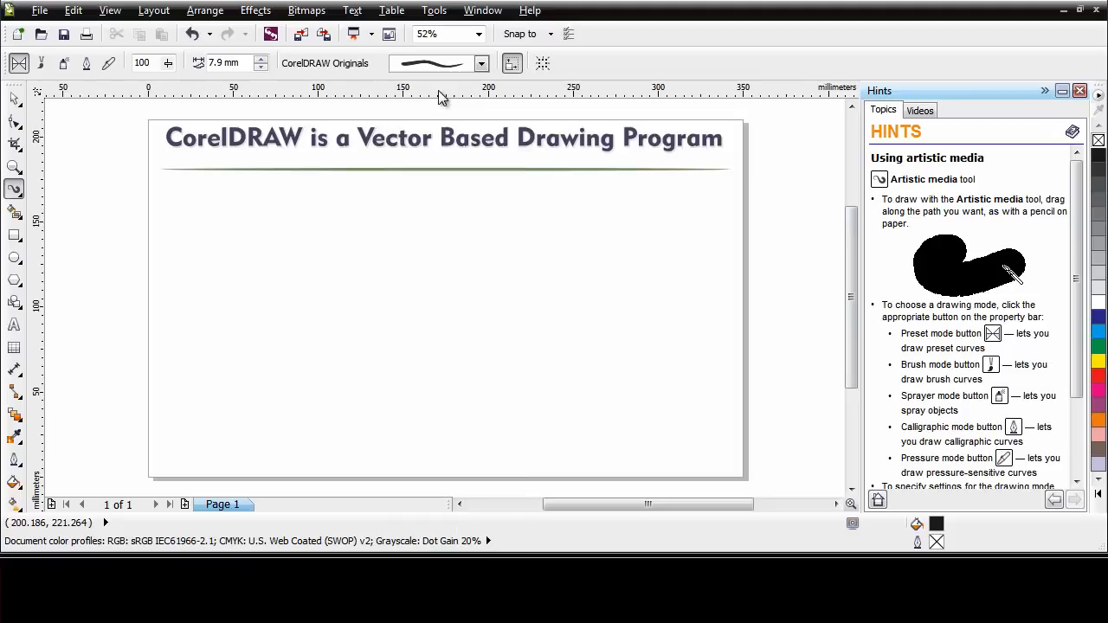
pyautogui.moveTo(418, 466)
pyautogui.mouseDown()
pyautogui.moveTo(385, 404)
pyautogui.moveTo(418, 317)
pyautogui.moveTo(432, 229)
pyautogui.moveTo(599, 199)
pyautogui.mouseUp()
pyautogui.moveTo(394, 367)
pyautogui.mouseDown()
pyautogui.moveTo(459, 290)
pyautogui.moveTo(620, 254)
pyautogui.mouseUp()
pyautogui.moveTo(397, 427)
pyautogui.mouseDown()
pyautogui.moveTo(465, 391)
pyautogui.moveTo(643, 356)
pyautogui.mouseUp()
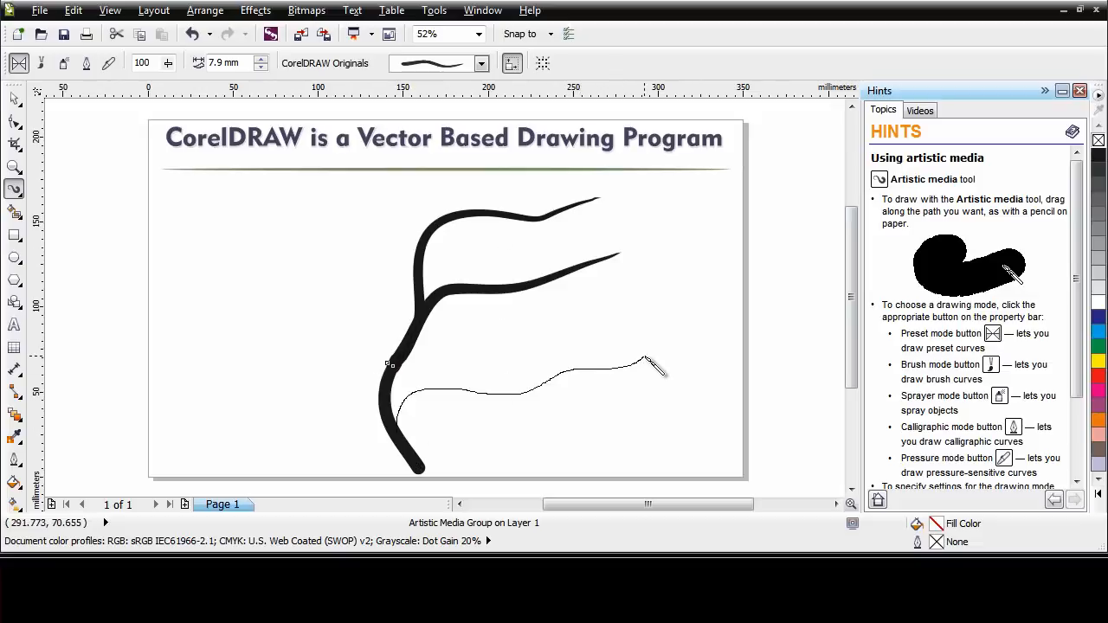
pyautogui.moveTo(408, 329); pyautogui.dragTo(245, 243)
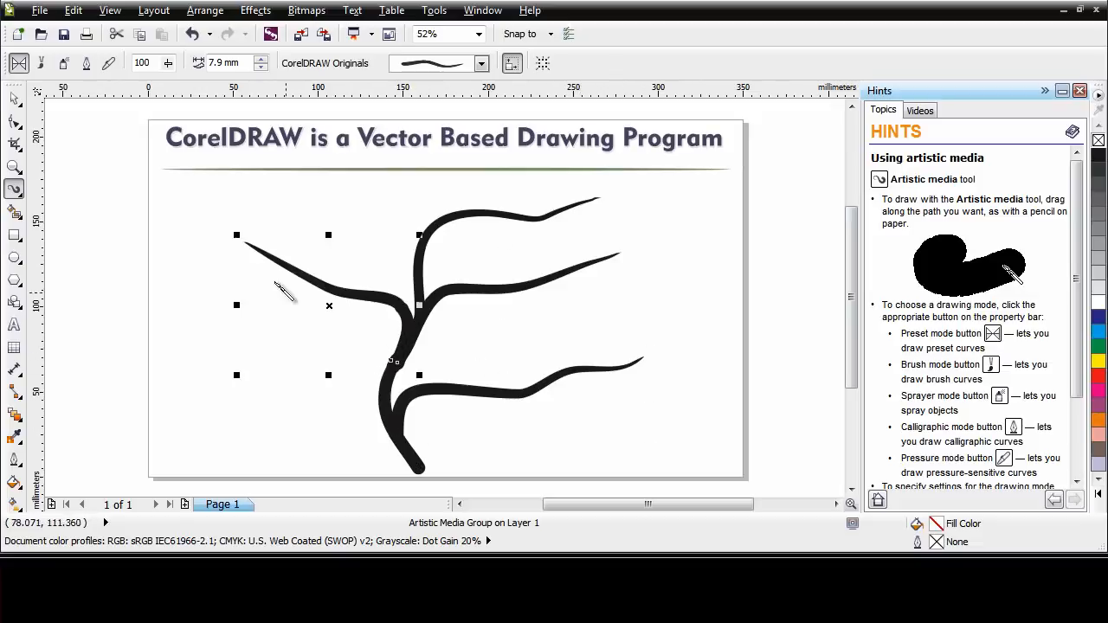
pyautogui.moveTo(392, 433)
pyautogui.mouseDown()
pyautogui.moveTo(364, 390)
pyautogui.moveTo(295, 408)
pyautogui.moveTo(215, 381)
pyautogui.mouseUp()
pyautogui.click(298, 350)
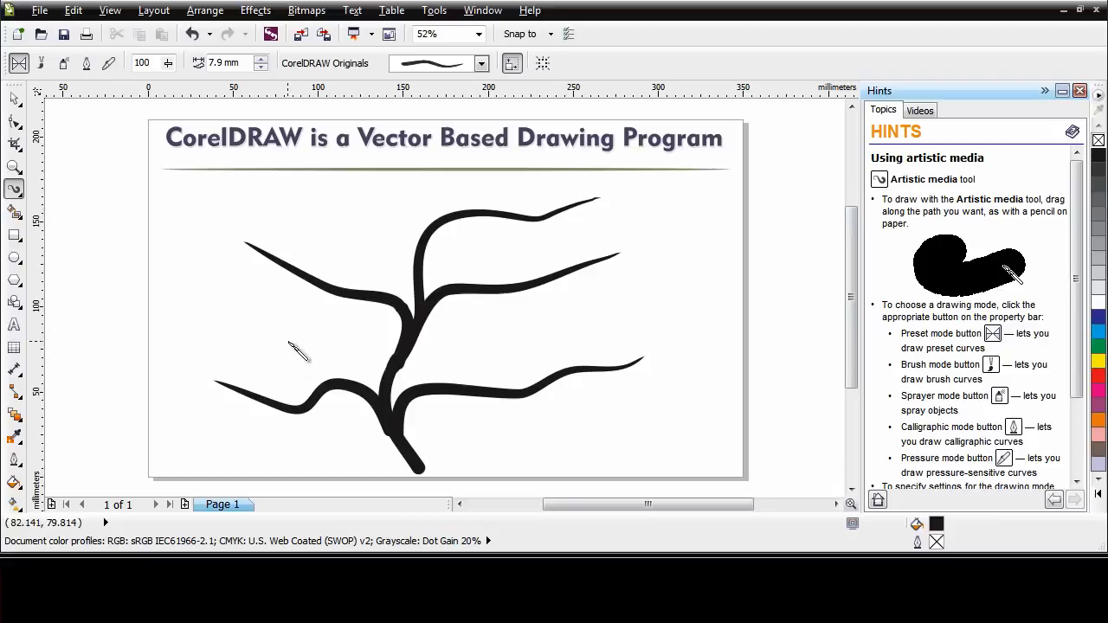
# - Add thinner twigs to the tree's branches with the same tapered preset at a 2.9 mm stroke width
pyautogui.moveTo(260, 64); pyautogui.dragTo(261, 68)
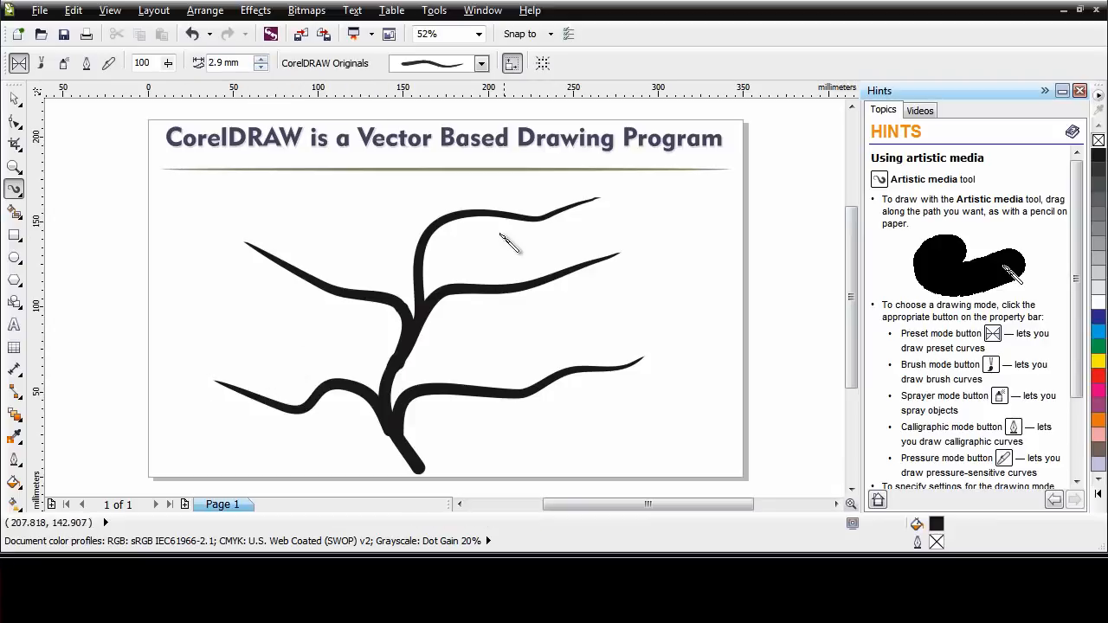
pyautogui.moveTo(532, 216); pyautogui.dragTo(606, 223)
pyautogui.moveTo(522, 281)
pyautogui.mouseDown()
pyautogui.moveTo(542, 253)
pyautogui.moveTo(639, 283)
pyautogui.mouseUp()
pyautogui.moveTo(517, 391); pyautogui.dragTo(592, 338)
pyautogui.moveTo(351, 387); pyautogui.dragTo(240, 336)
pyautogui.moveTo(335, 287)
pyautogui.mouseDown()
pyautogui.moveTo(345, 238)
pyautogui.moveTo(305, 209)
pyautogui.mouseUp()
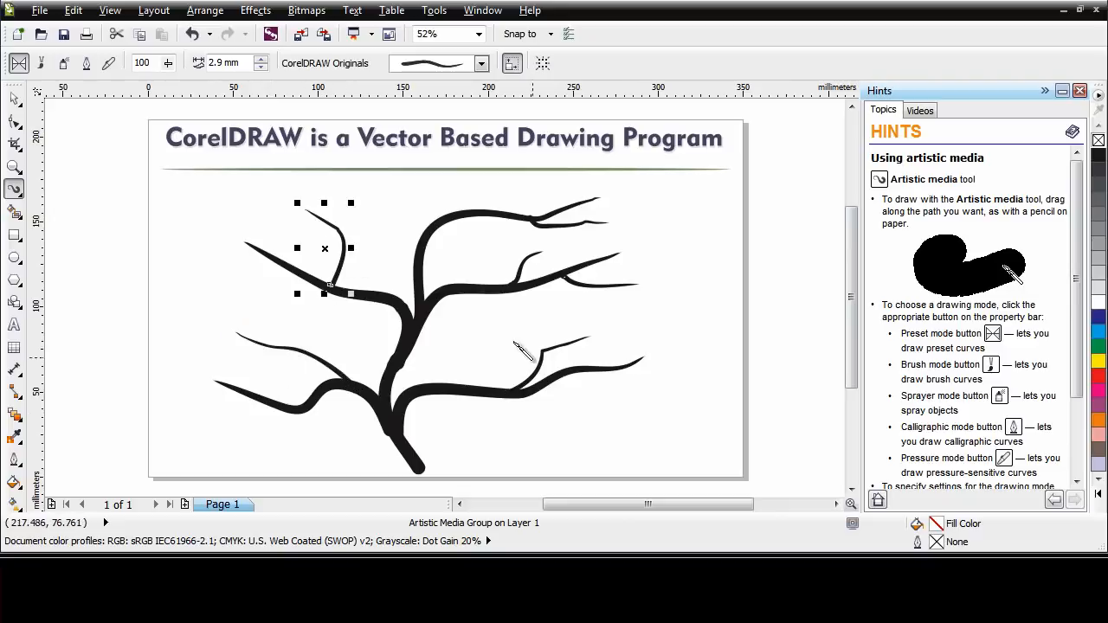
pyautogui.click(645, 426)
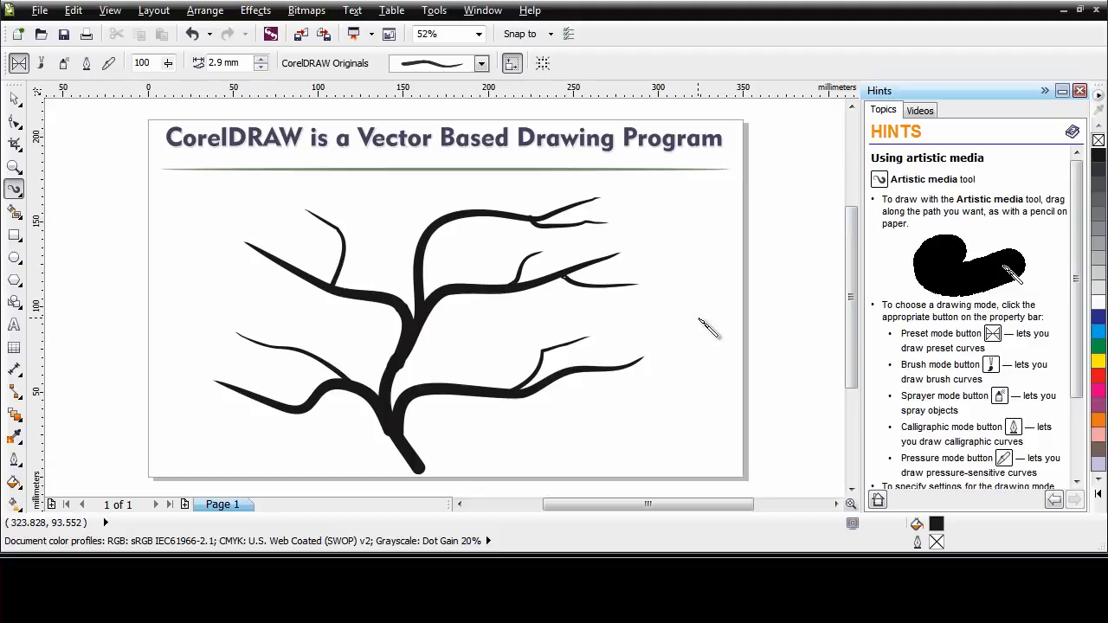
# - Select all the tree's strokes below the title line with the Pick tool and delete them
pyautogui.press('space')
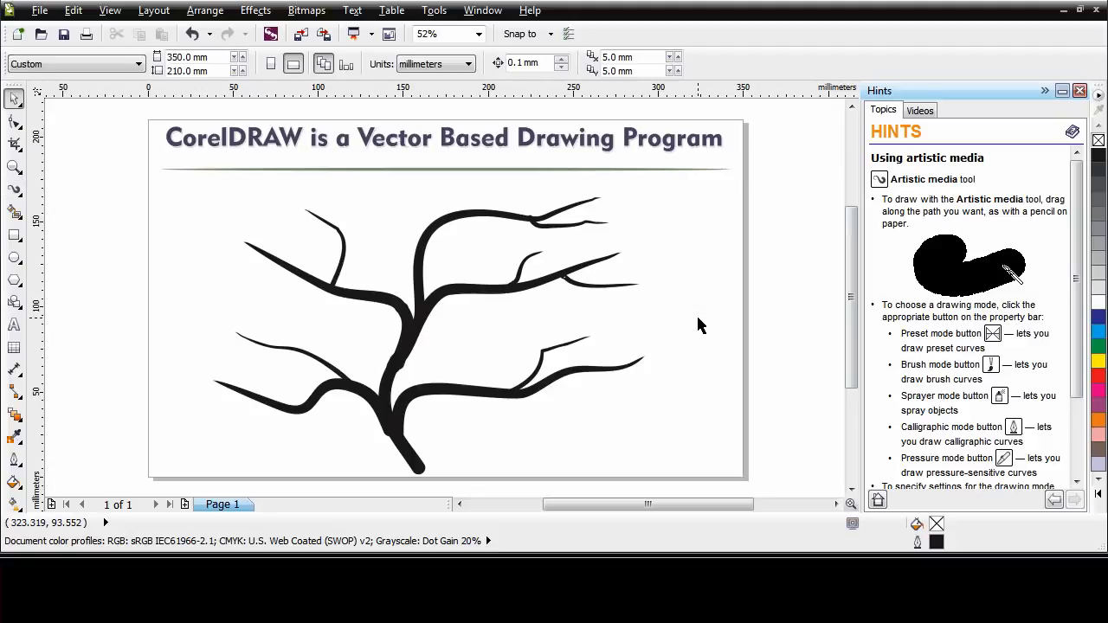
pyautogui.moveTo(517, 382); pyautogui.dragTo(190, 474)
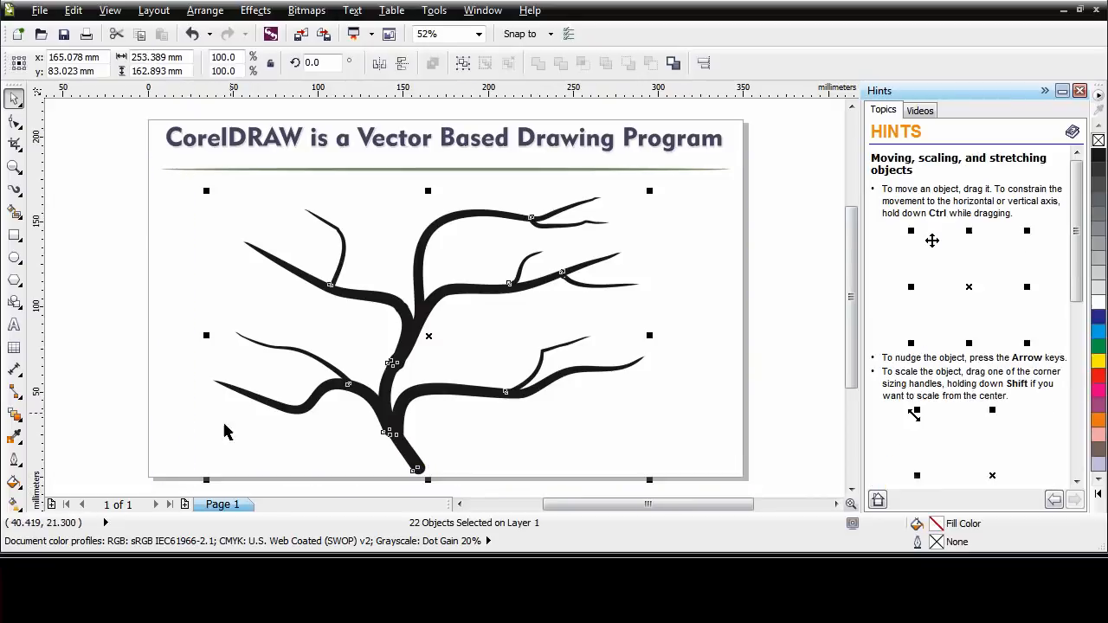
pyautogui.click(666, 199)
pyautogui.moveTo(707, 186); pyautogui.dragTo(168, 486)
pyautogui.press('Delete')
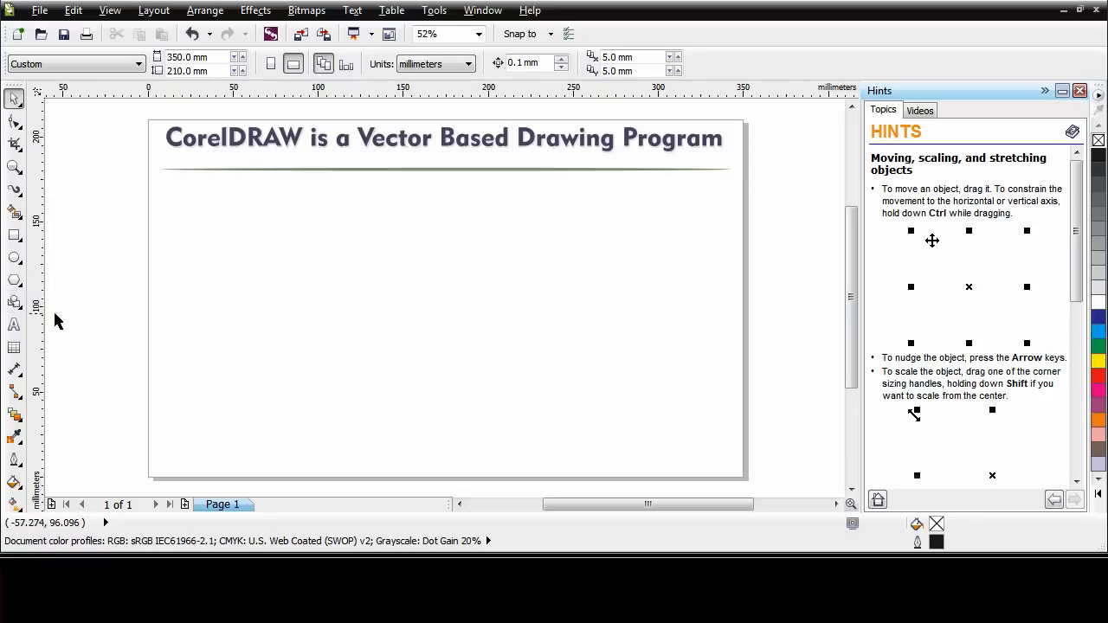
# - Detach the Ellipse tool flyout as a floating toolbar and place it beside the page's upper left corner
pyautogui.click(21, 267)
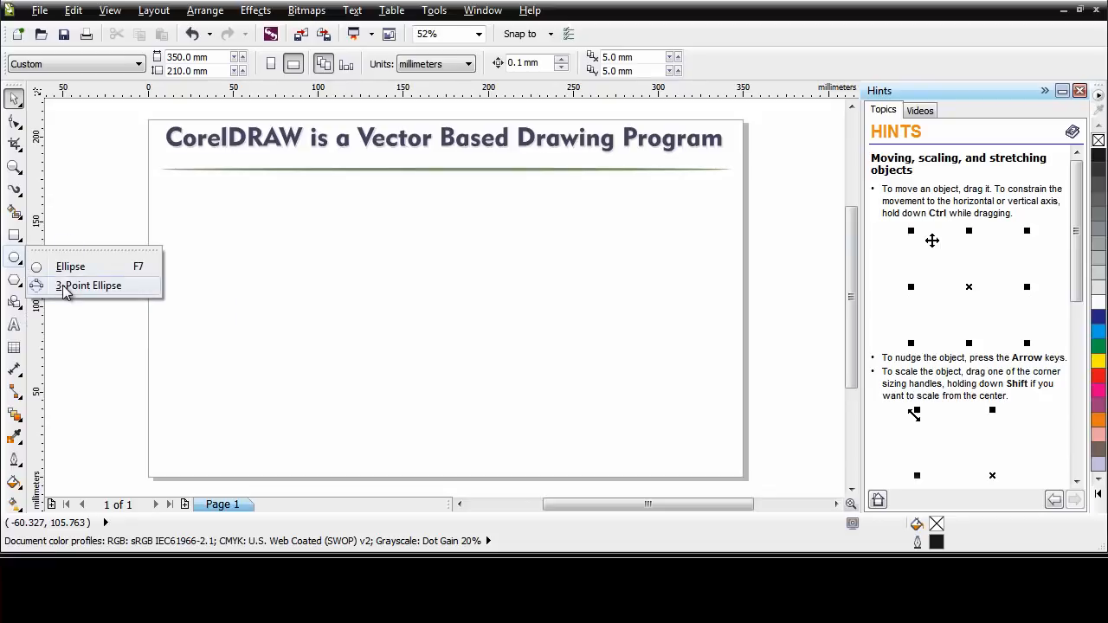
pyautogui.click(18, 277)
pyautogui.moveTo(21, 266)
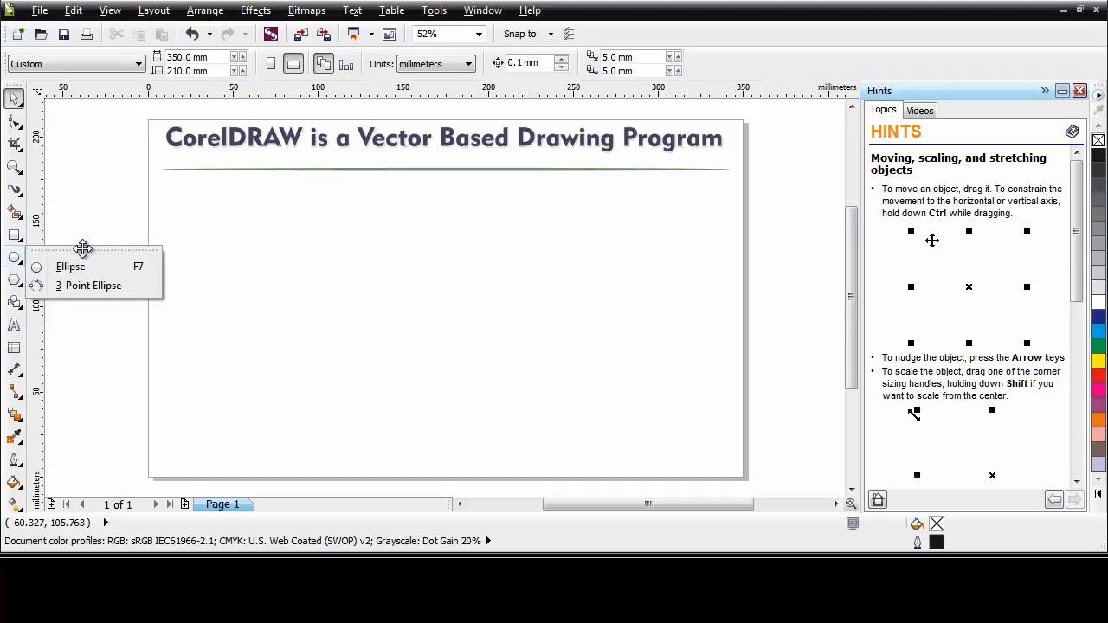
pyautogui.moveTo(76, 250); pyautogui.dragTo(176, 244)
pyautogui.moveTo(183, 284); pyautogui.dragTo(158, 308)
pyautogui.moveTo(138, 253); pyautogui.dragTo(90, 120)
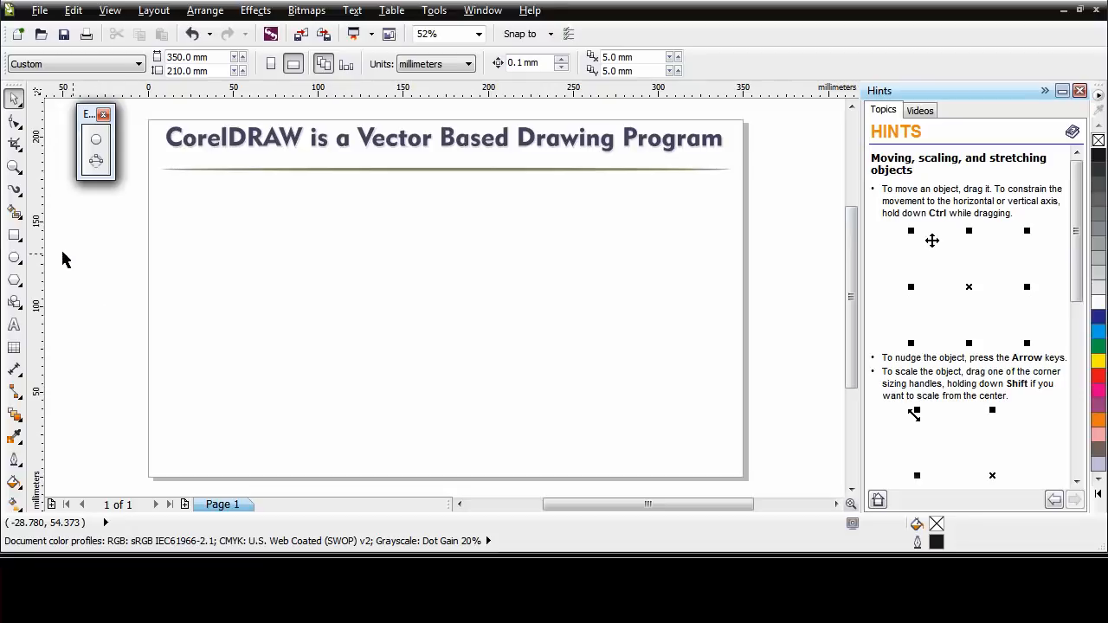
# - Detach the Polygon tool's object flyout as a floating toolbar and place it directly below the floating ellipse toolbar
pyautogui.click(19, 288)
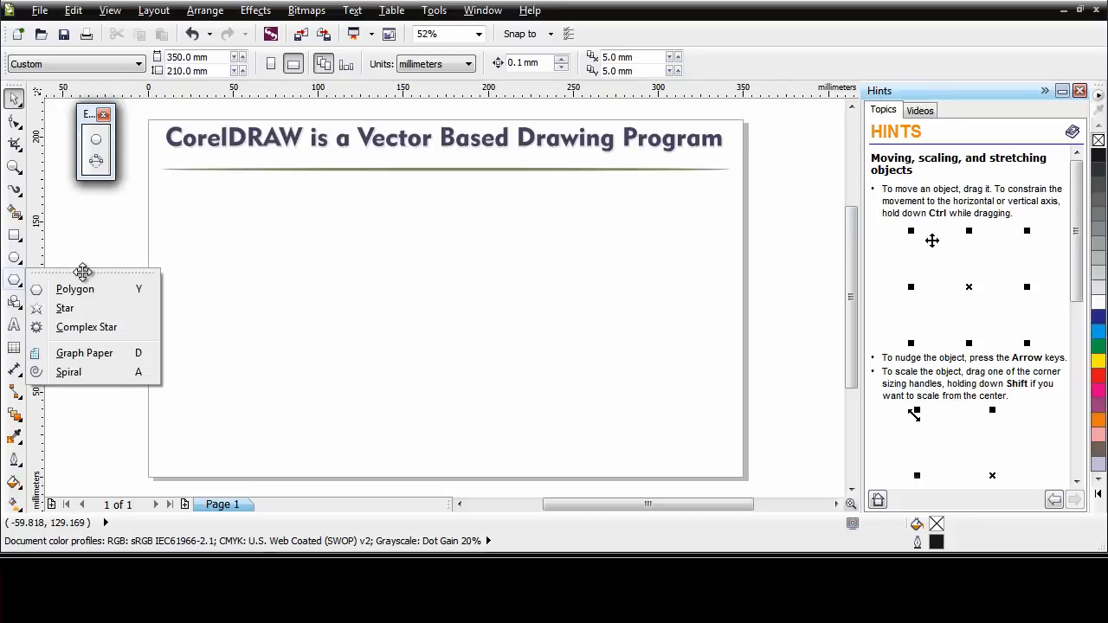
pyautogui.moveTo(79, 272); pyautogui.dragTo(151, 277)
pyautogui.moveTo(234, 317); pyautogui.dragTo(122, 336)
pyautogui.moveTo(110, 283); pyautogui.dragTo(87, 208)
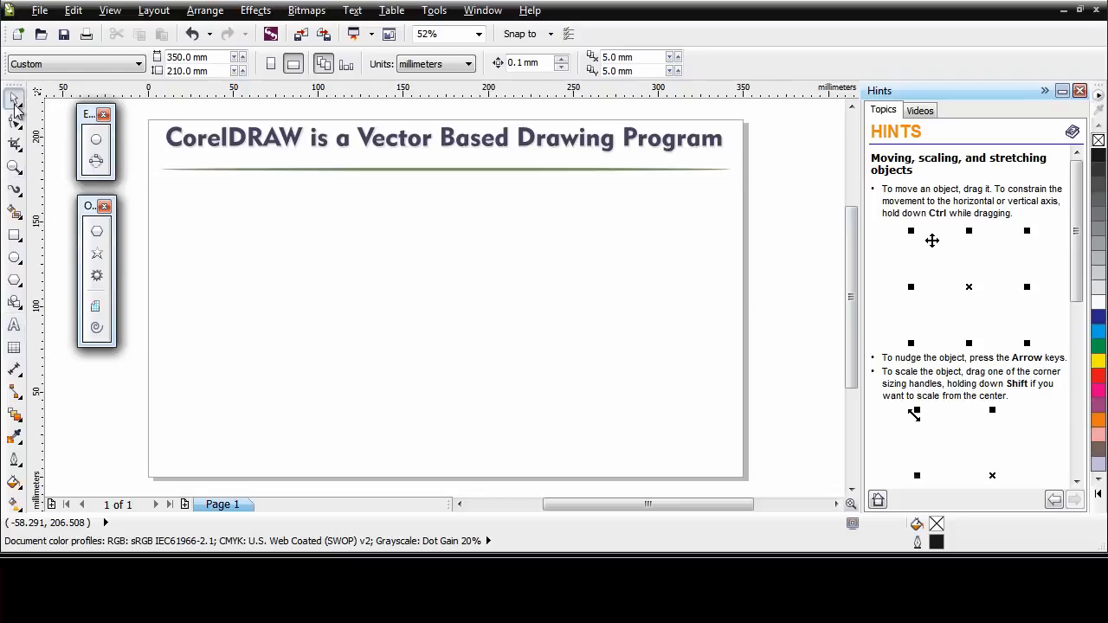
# - Undock the Toolbox, float it over the page's upper right area, and dock it back in its original place
pyautogui.moveTo(14, 85); pyautogui.dragTo(484, 326)
pyautogui.moveTo(638, 248); pyautogui.dragTo(700, 119)
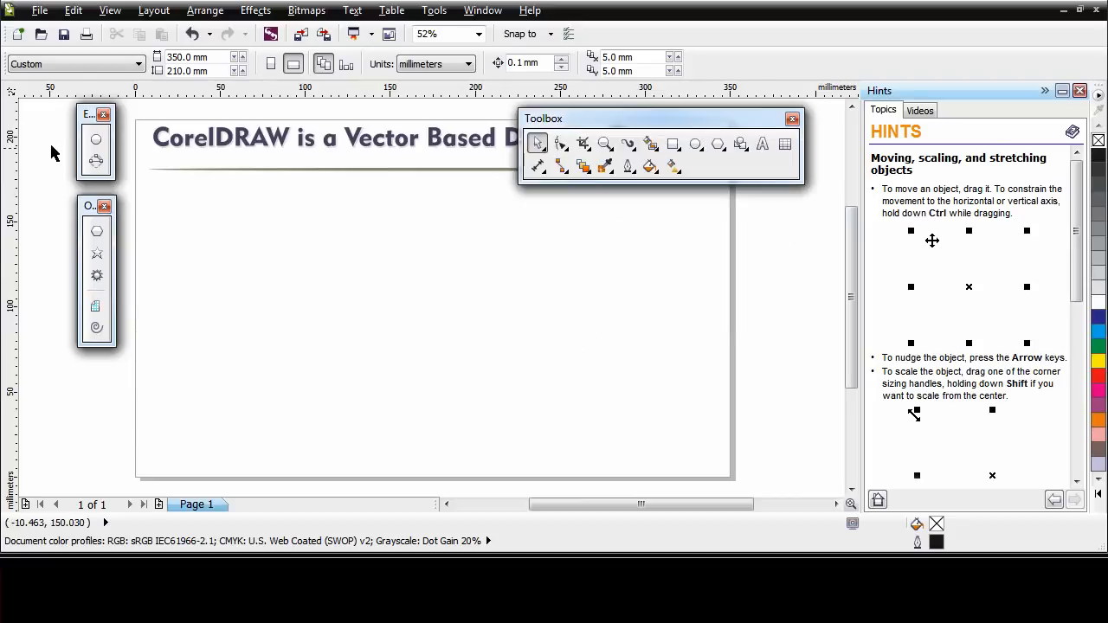
pyautogui.doubleClick(703, 127)
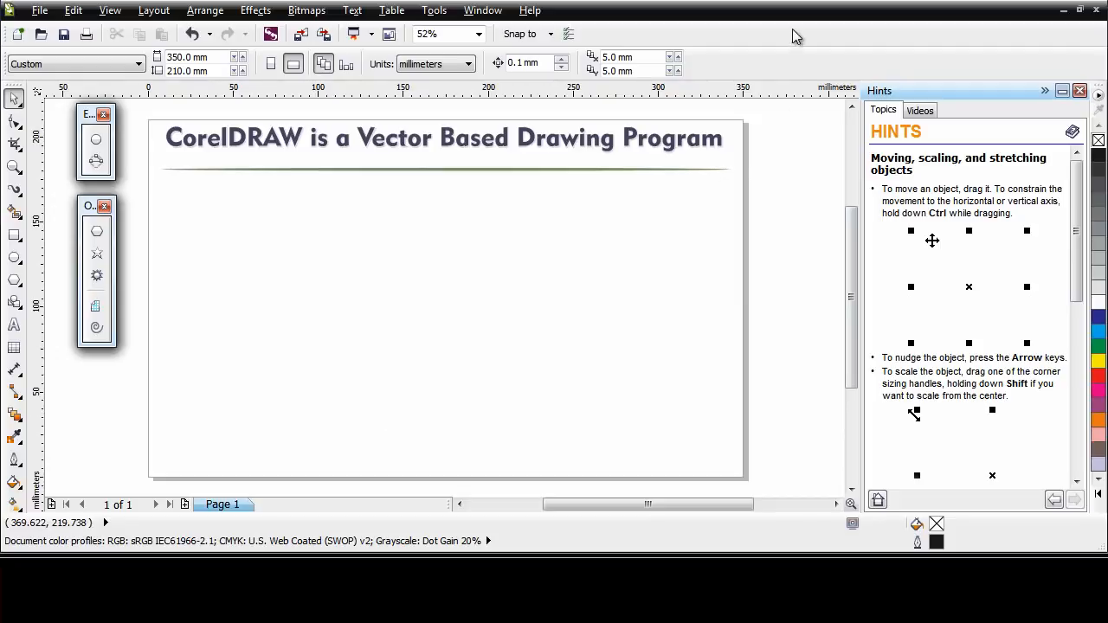
# - Lock the toolbars in place and unlock them again
pyautogui.rightClick(752, 69)
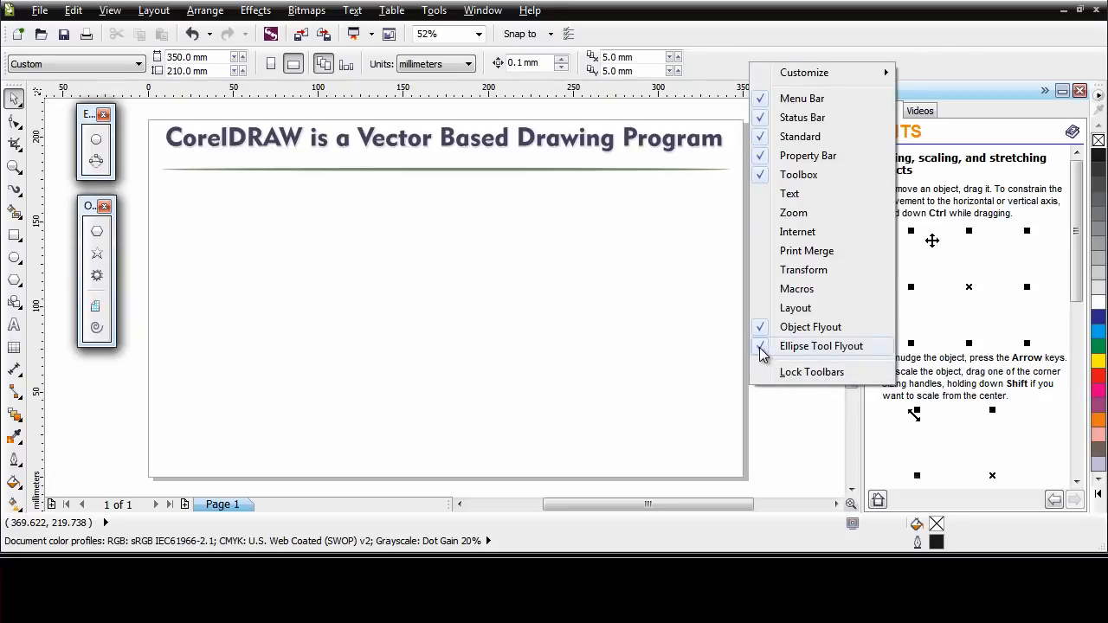
pyautogui.click(811, 372)
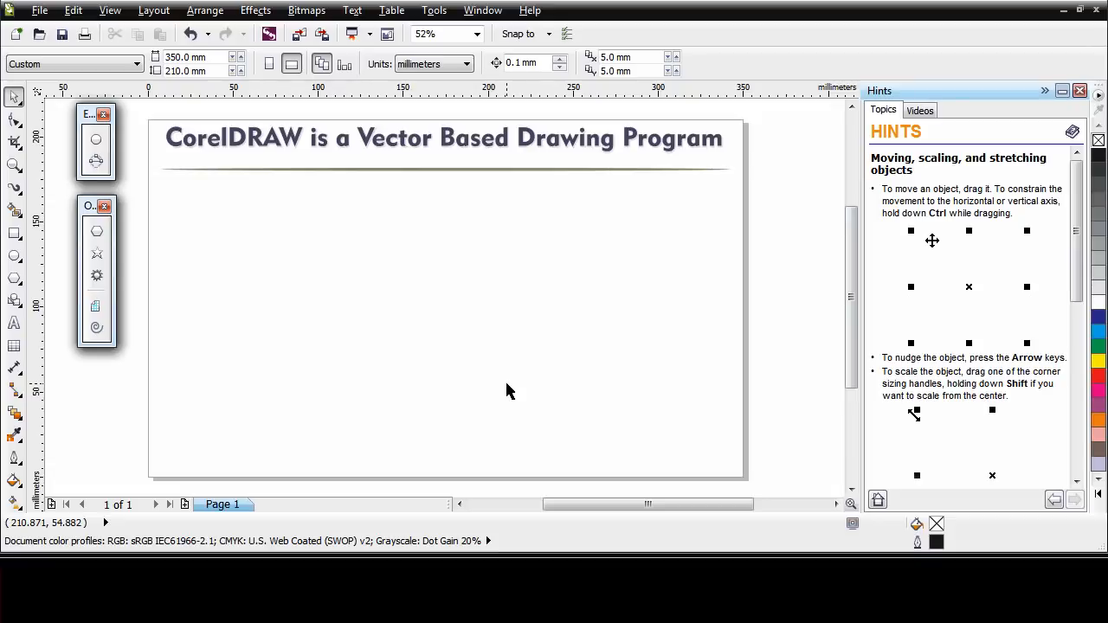
pyautogui.rightClick(736, 65)
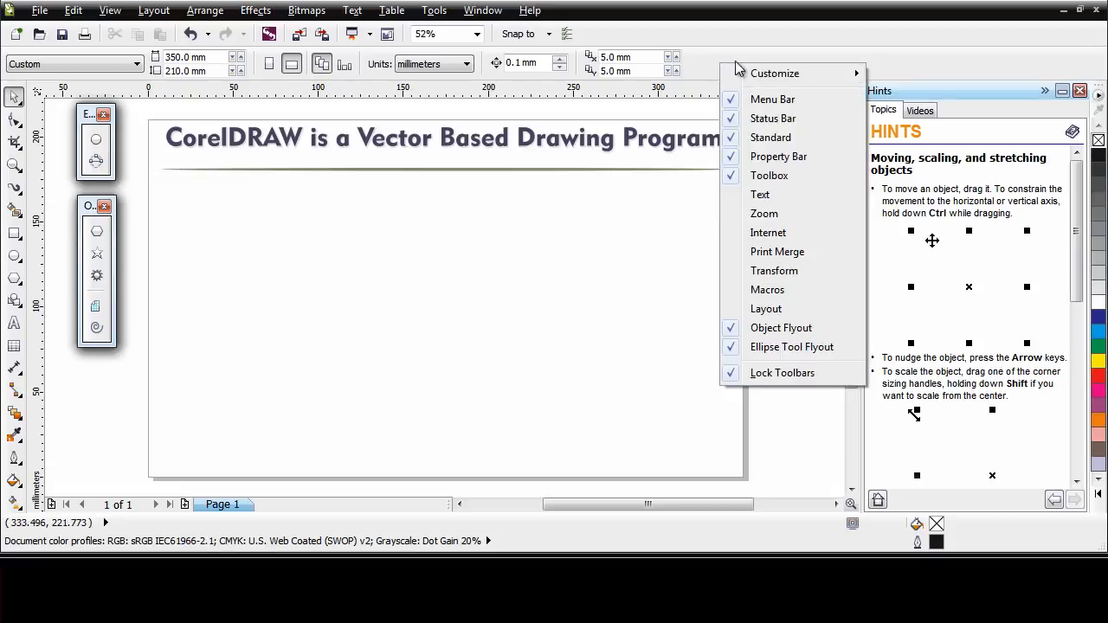
pyautogui.click(777, 375)
pyautogui.click(777, 376)
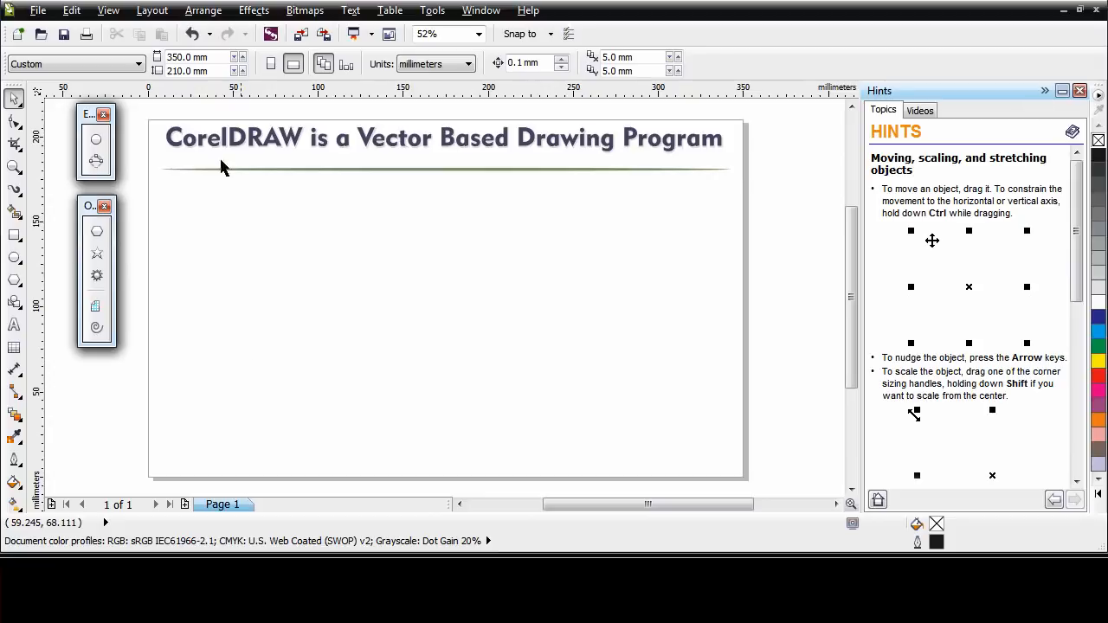
# - Activate the Ellipse tool from the floating ellipse toolbar
pyautogui.click(96, 144)
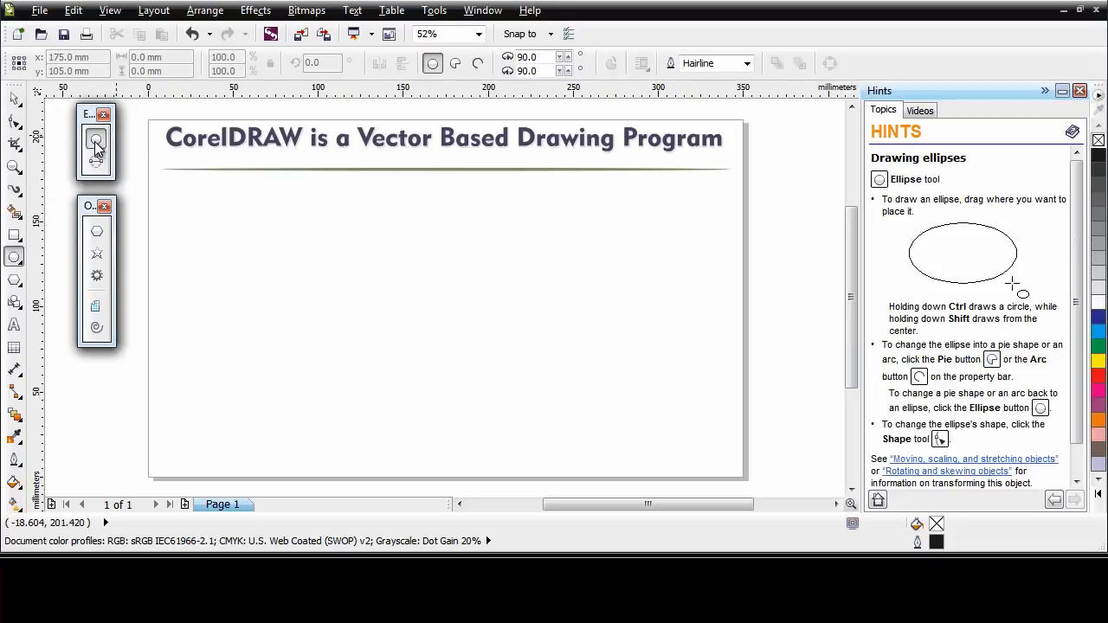